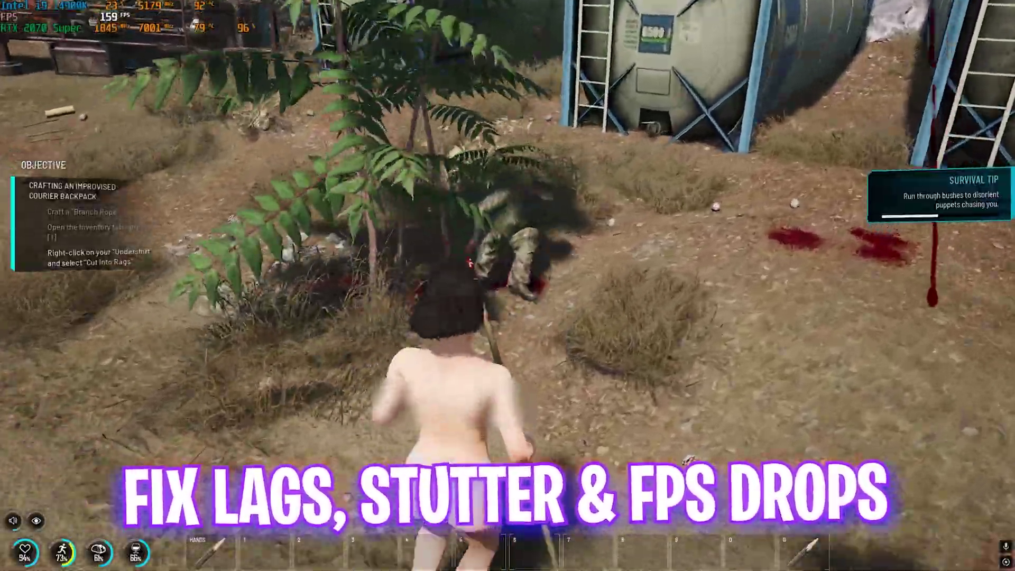
key("w")
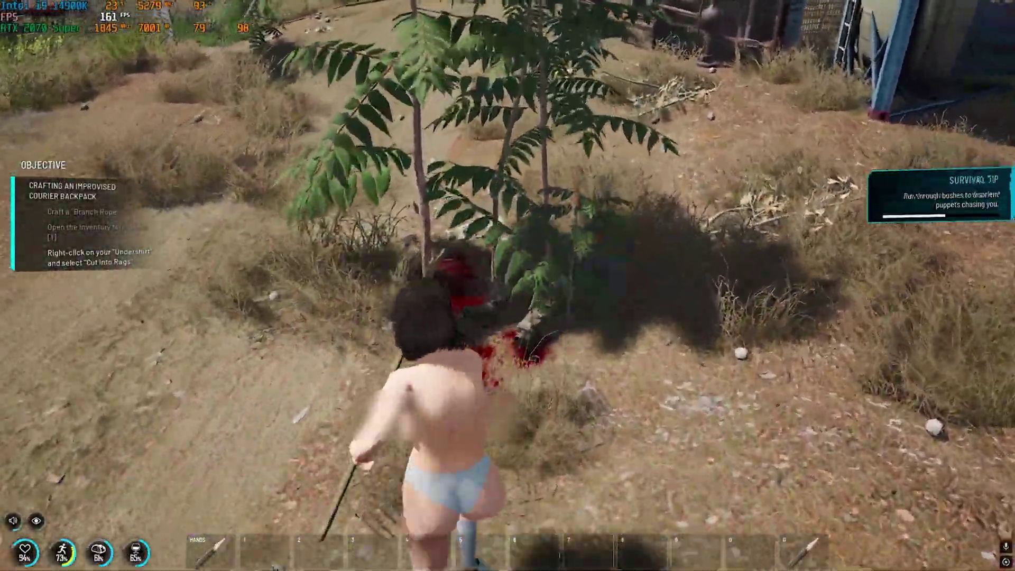
key("w")
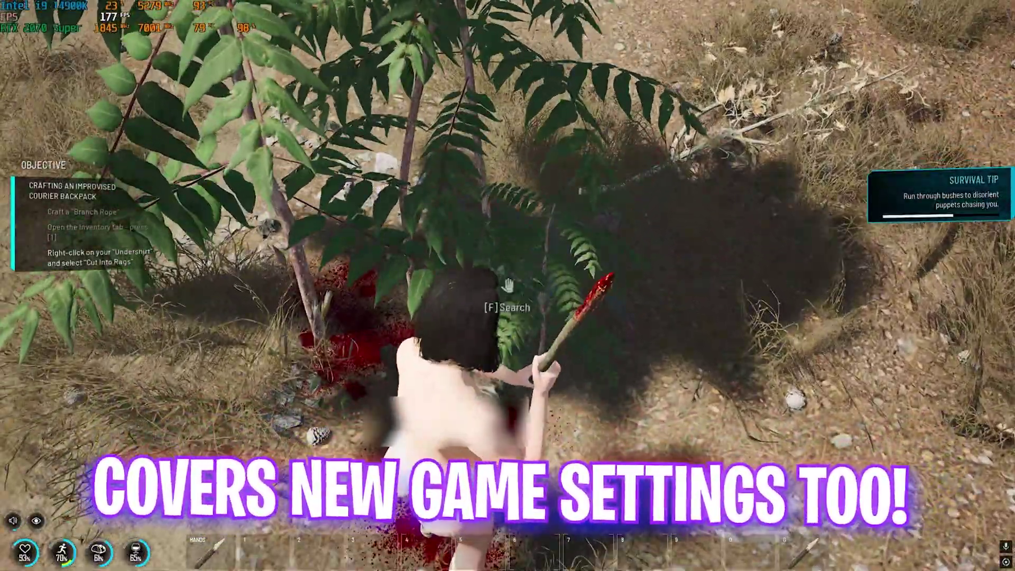
key("f")
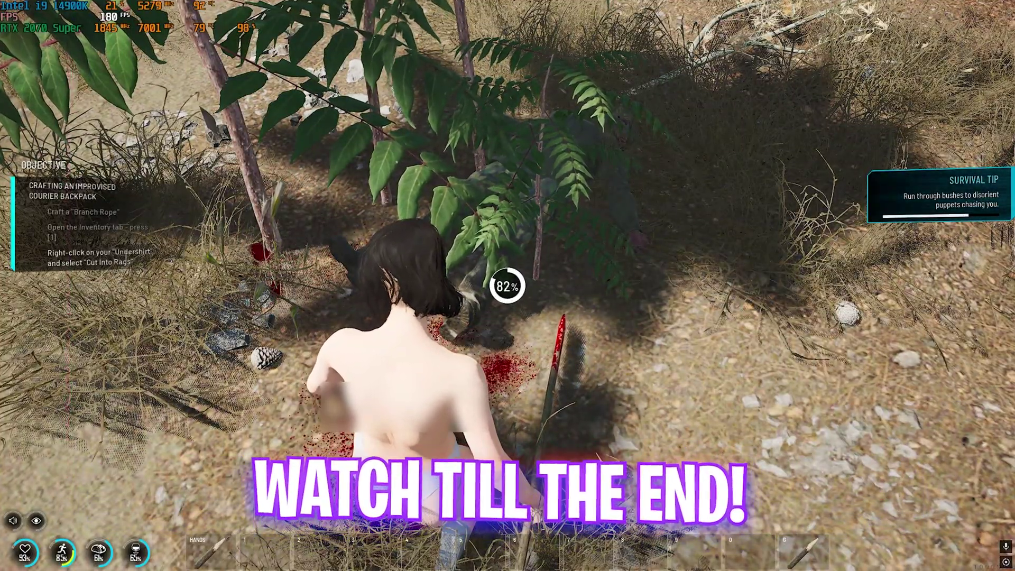
key("a")
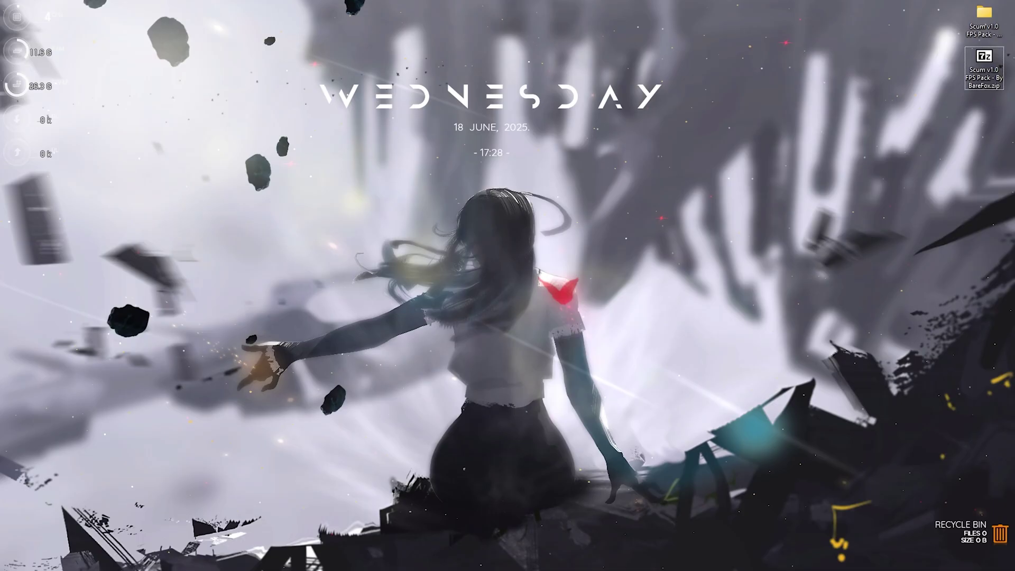
Open Windows Settings and go to the Colors page of the Personalization settings
key("super")
type("settings")
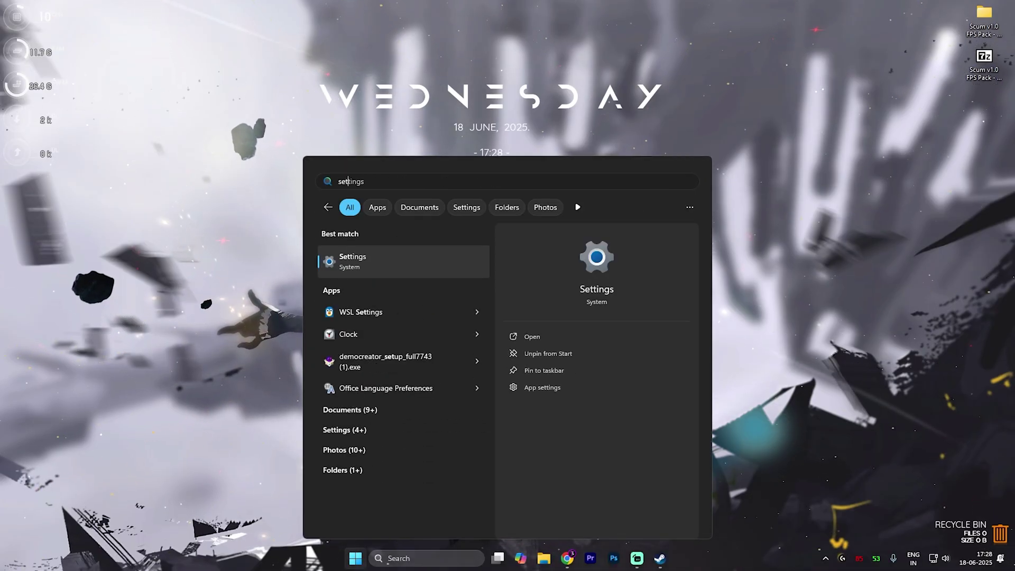
key("Return")
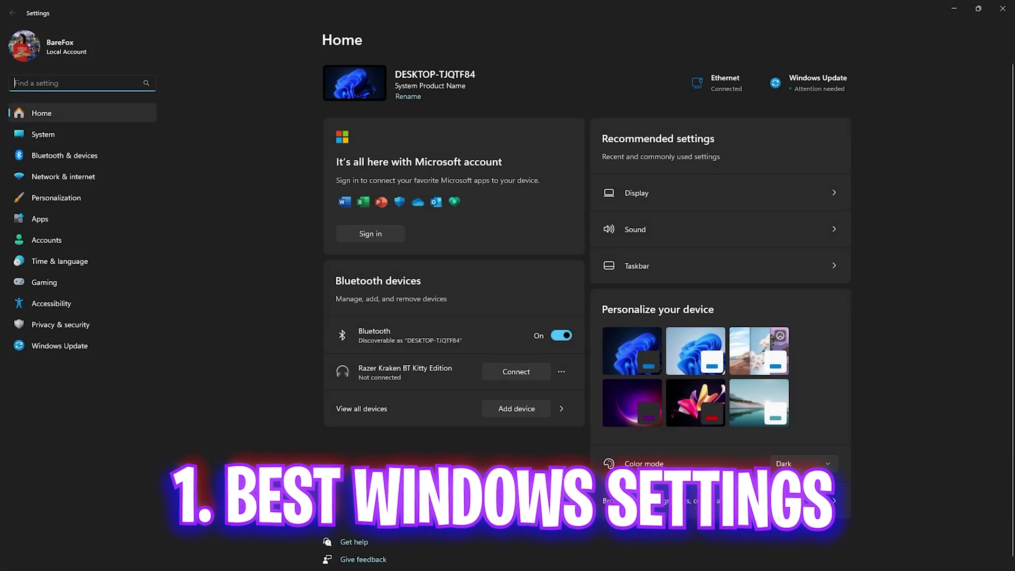
left_click(56, 197)
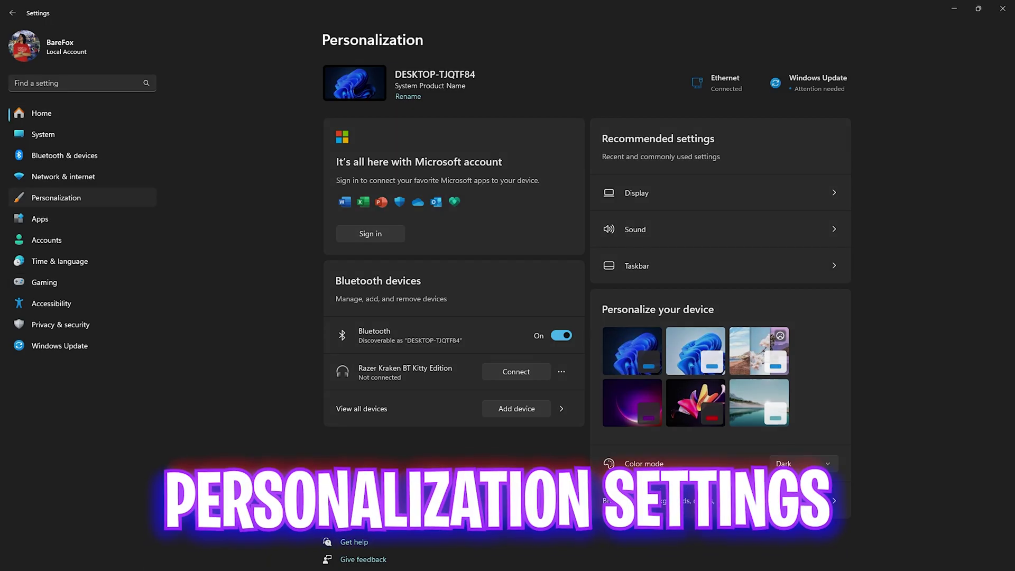
left_click(384, 243)
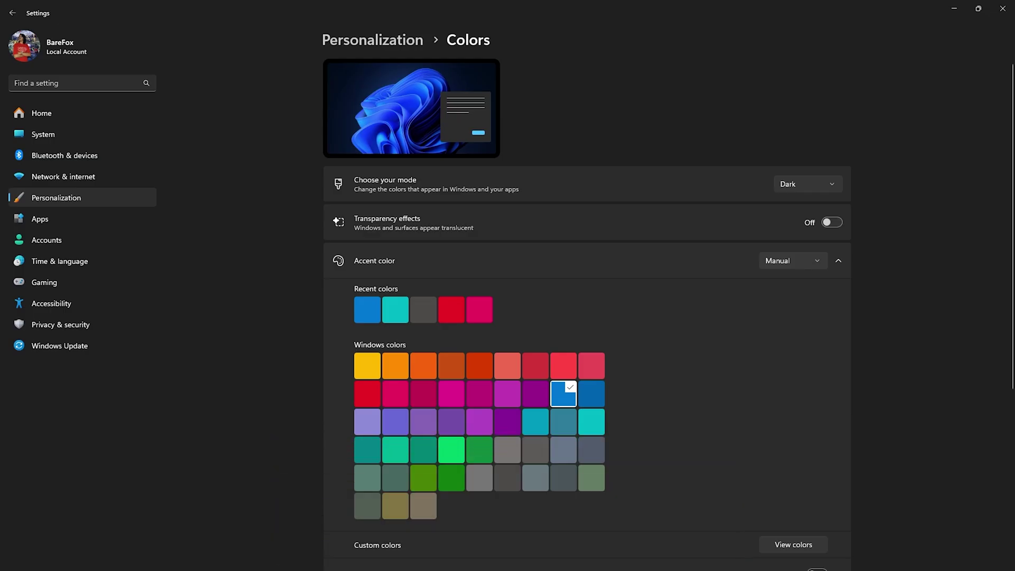
Review the Game Bar and Game Mode pages in the Gaming settings
left_click(44, 281)
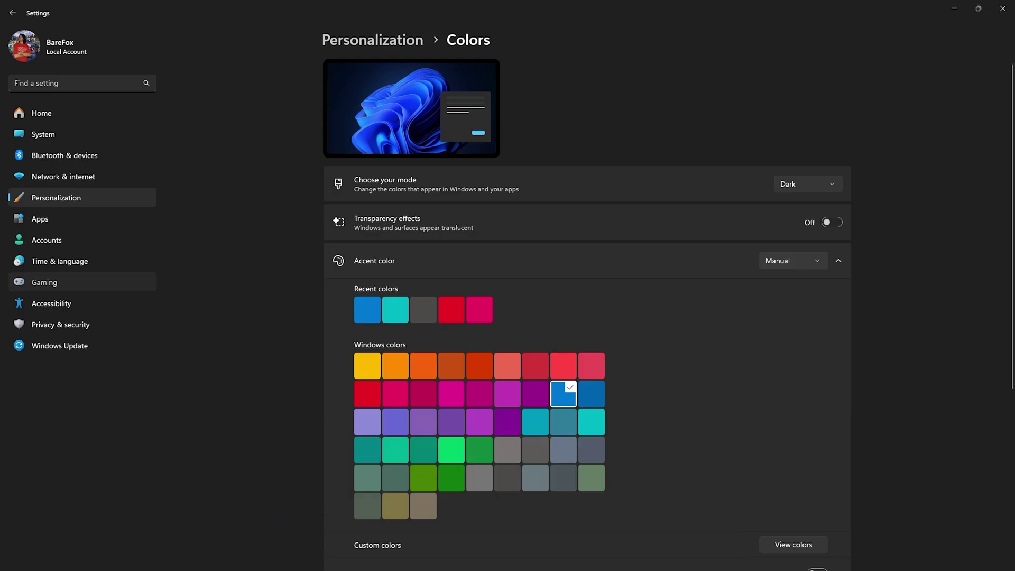
left_click(370, 80)
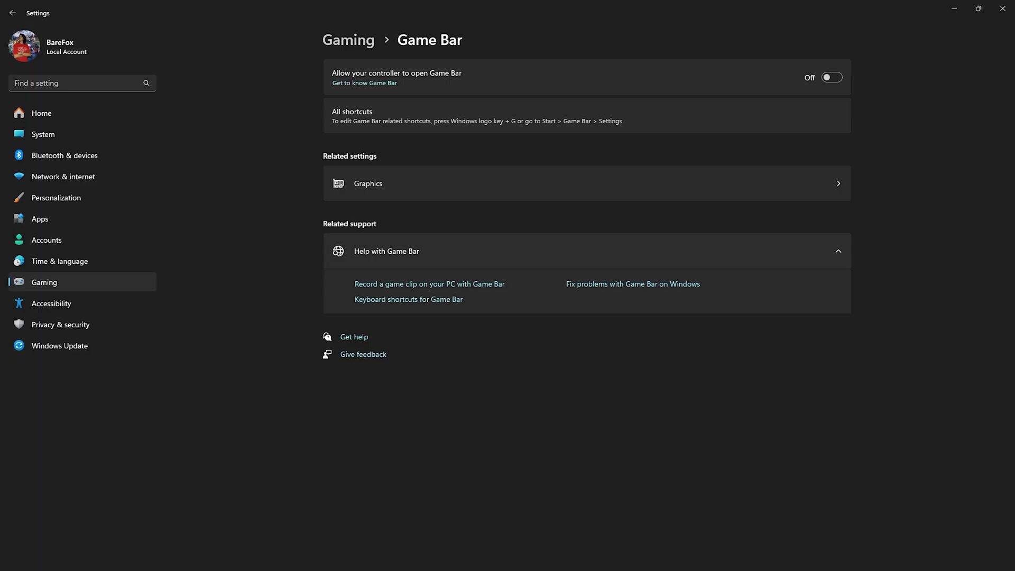
left_click(348, 40)
left_click(370, 155)
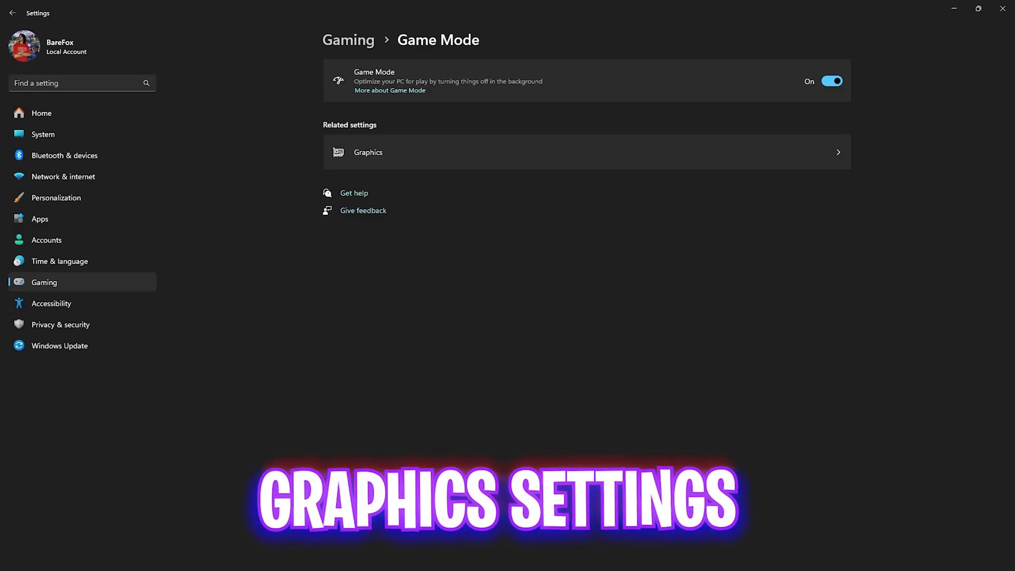
Open the related Graphics settings and expand the advanced graphics settings to check hardware-accelerated GPU scheduling
left_click(368, 153)
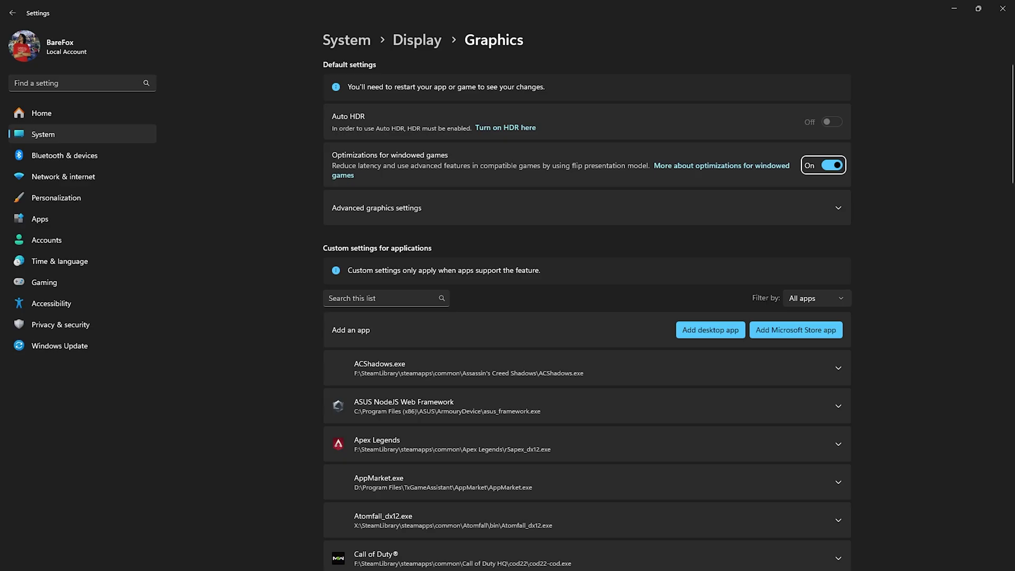
left_click(586, 207)
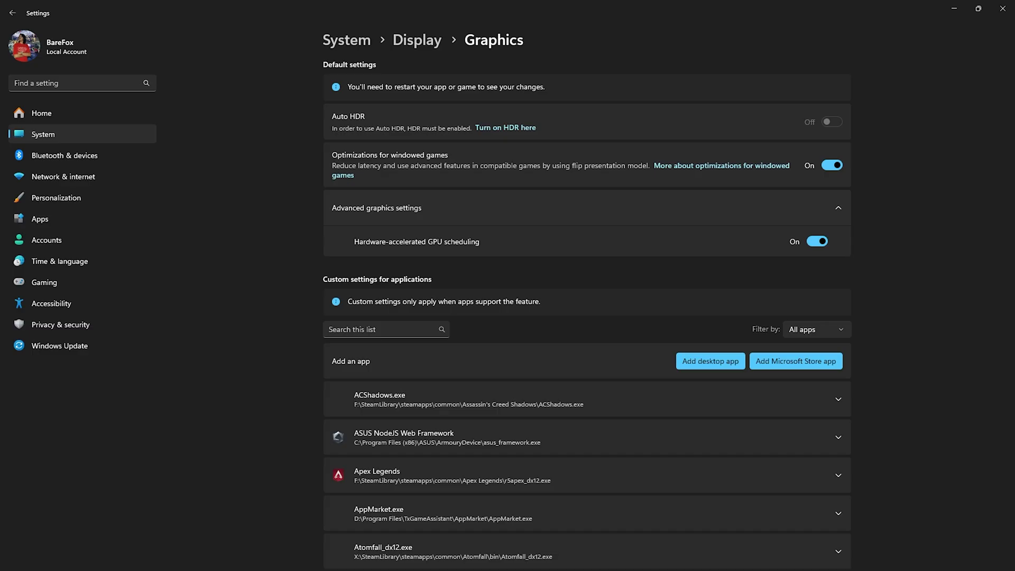
Add SCUM.exe from the game's SCUM\Binaries\Win64 folder as a desktop app in the custom graphics settings
scroll(586, 317, "down", 3)
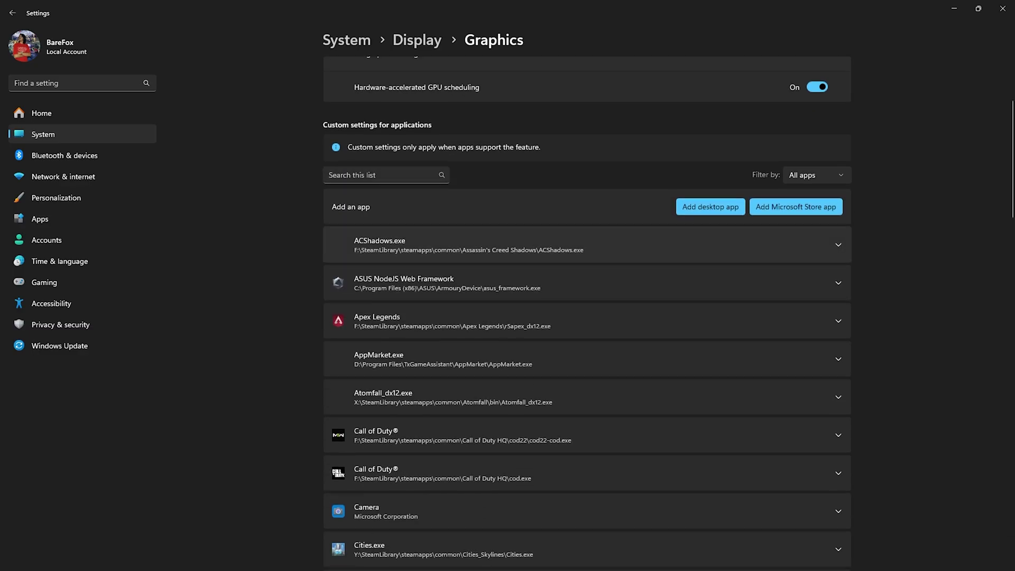
left_click(709, 207)
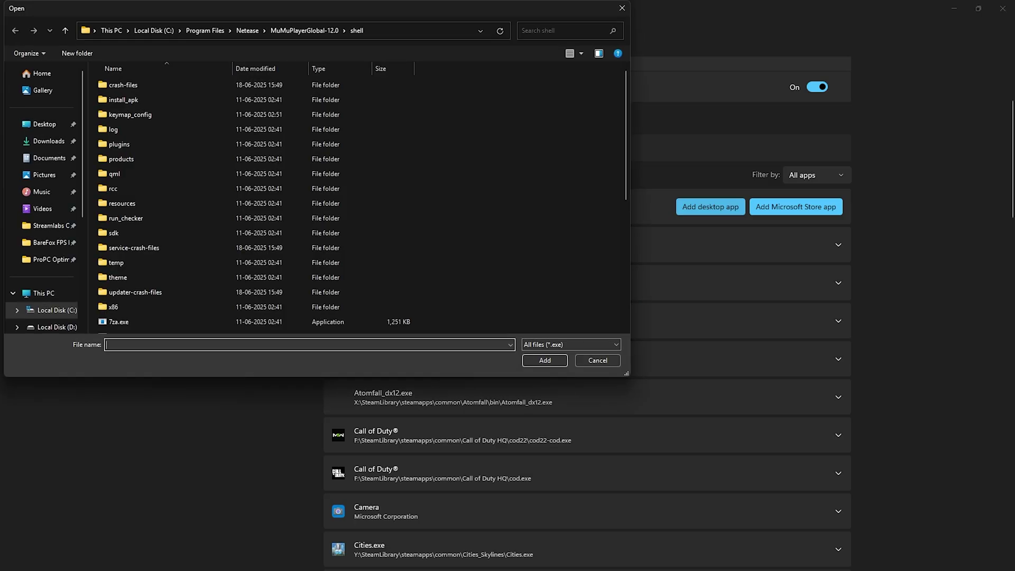
scroll(42, 242, "down", 3)
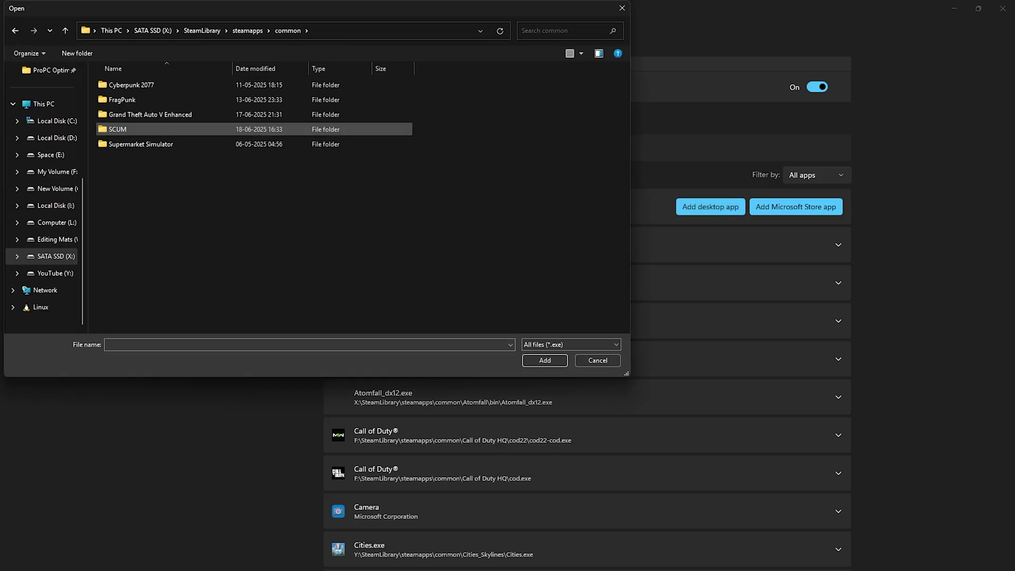
double_click(118, 129)
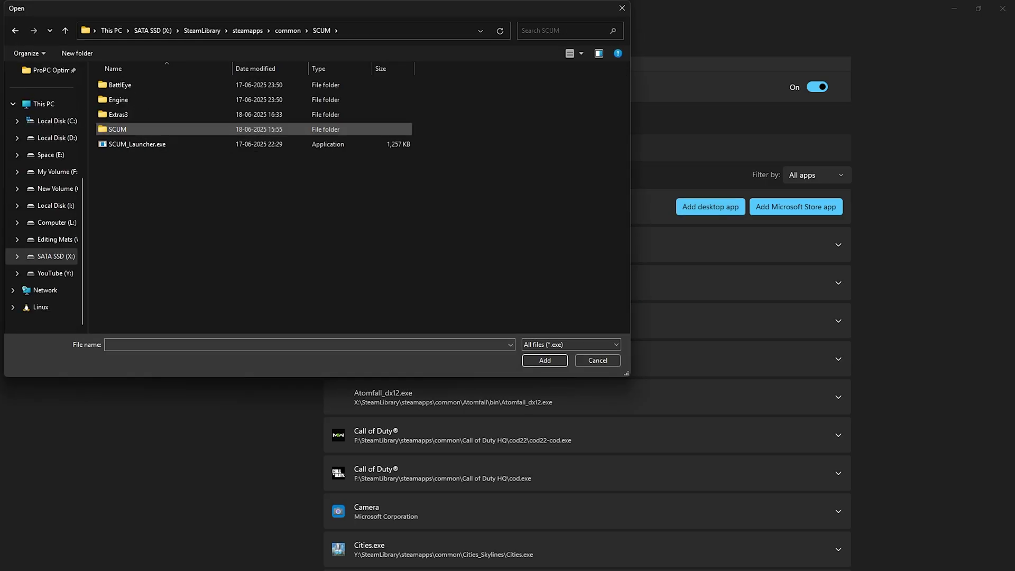
double_click(117, 129)
double_click(116, 84)
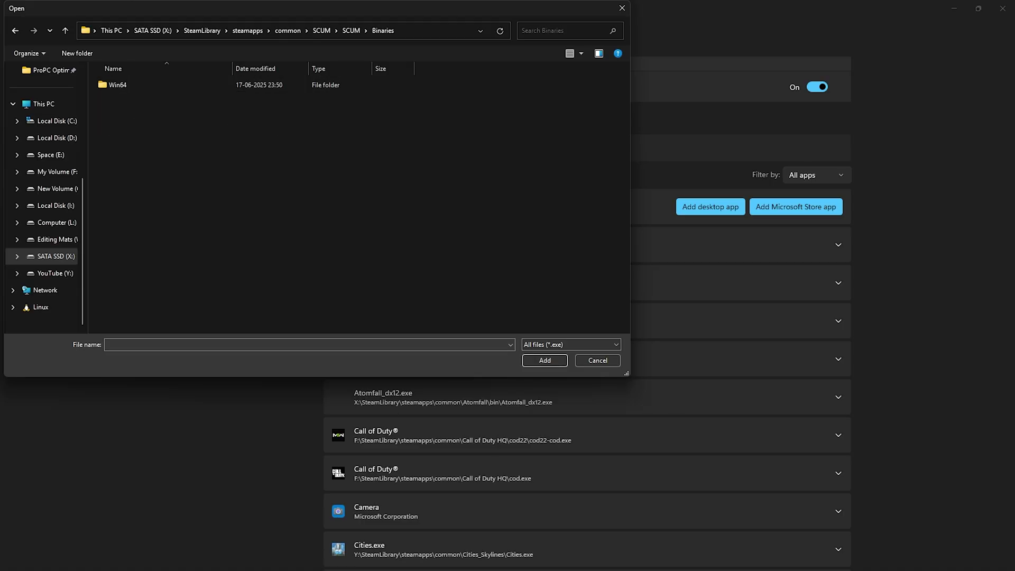
double_click(116, 84)
left_click(122, 85)
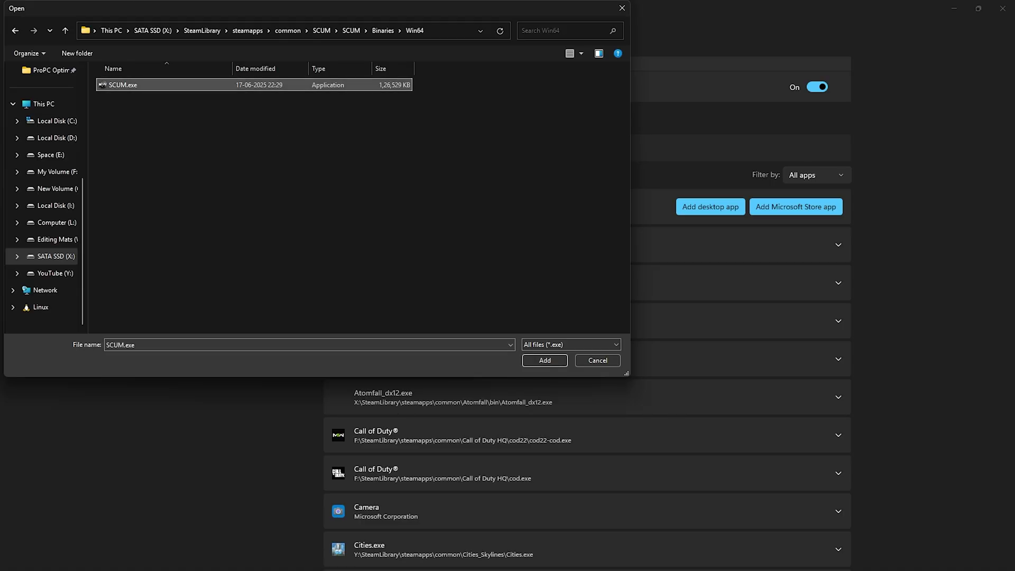
key("Return")
Find SCUM in the custom graphics app list and choose its GPU preference
scroll(587, 317, "down", 10)
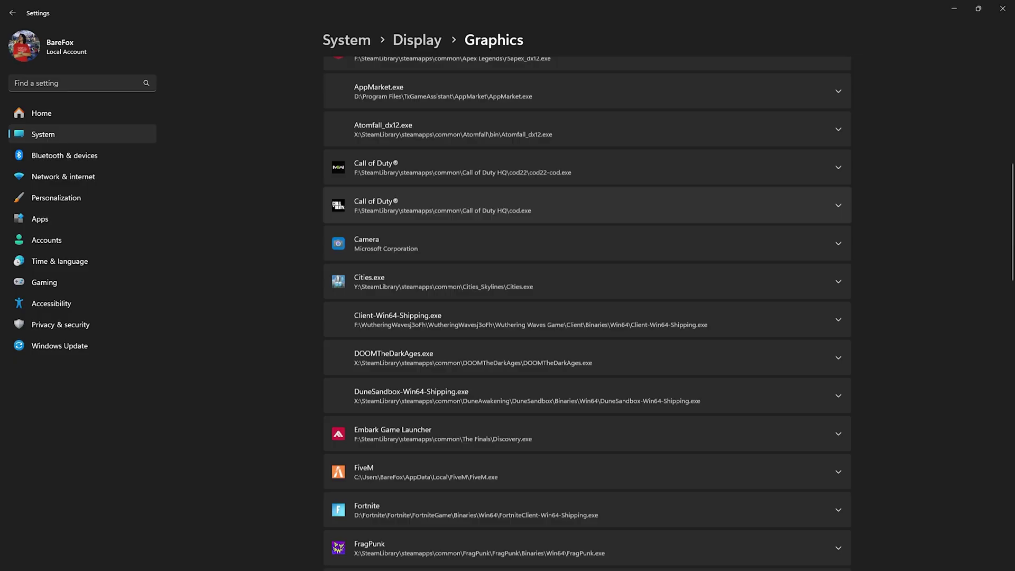
scroll(587, 222, "down", 8)
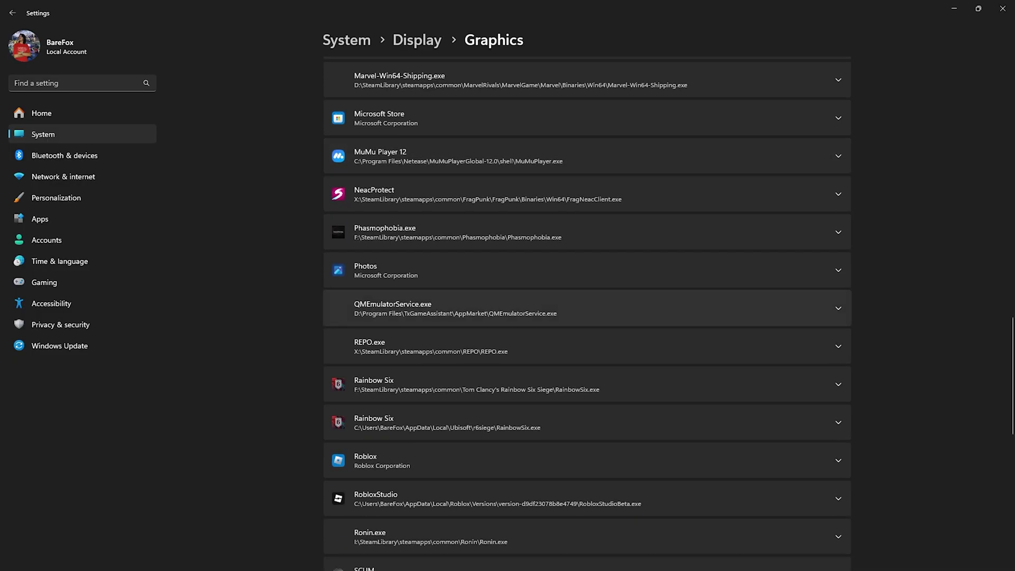
left_click(587, 365)
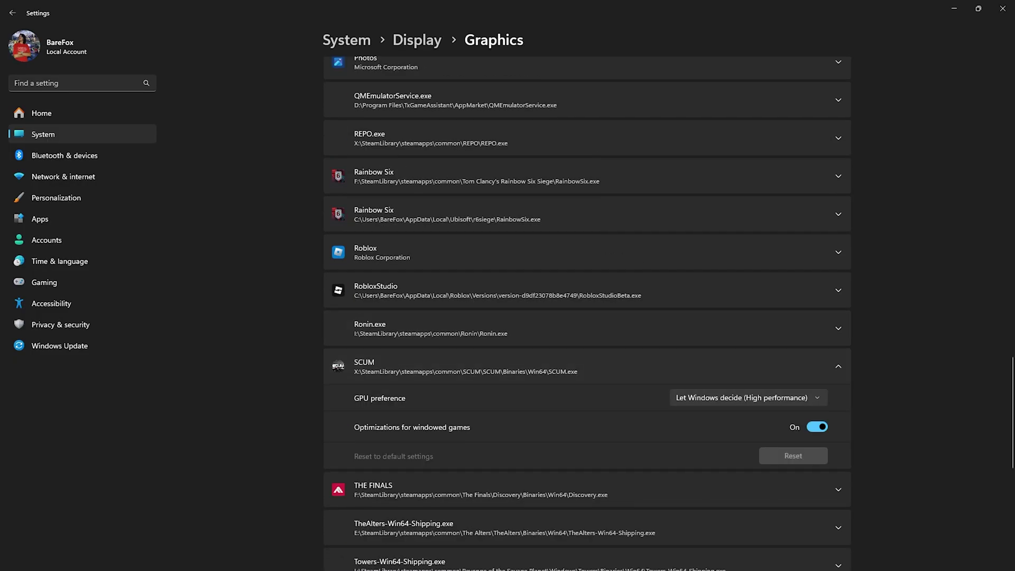
left_click(748, 397)
left_click(765, 437)
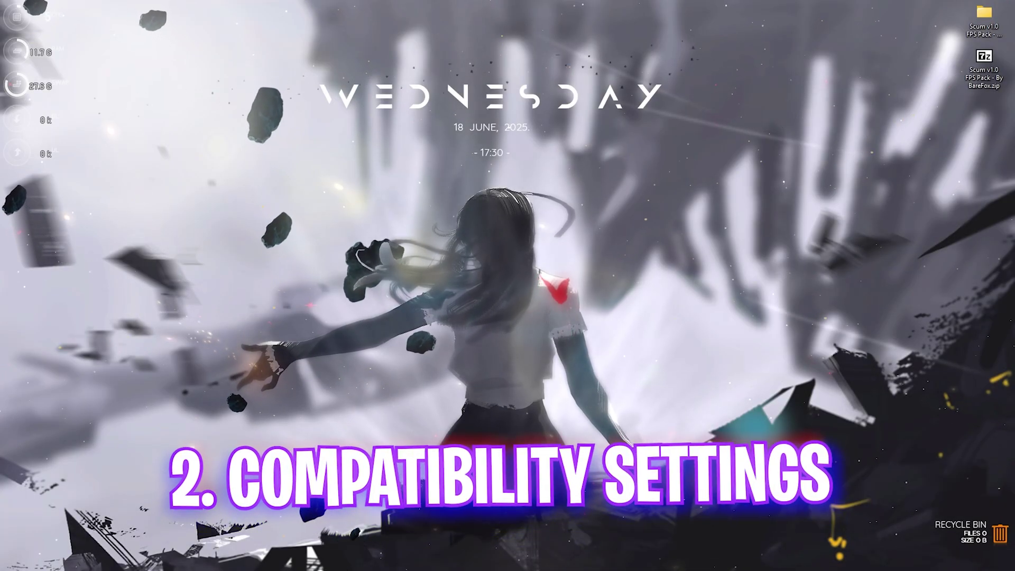
Switch to Steam and browse the local files of SCUM from the game library
key("super")
type("steam")
key("Return")
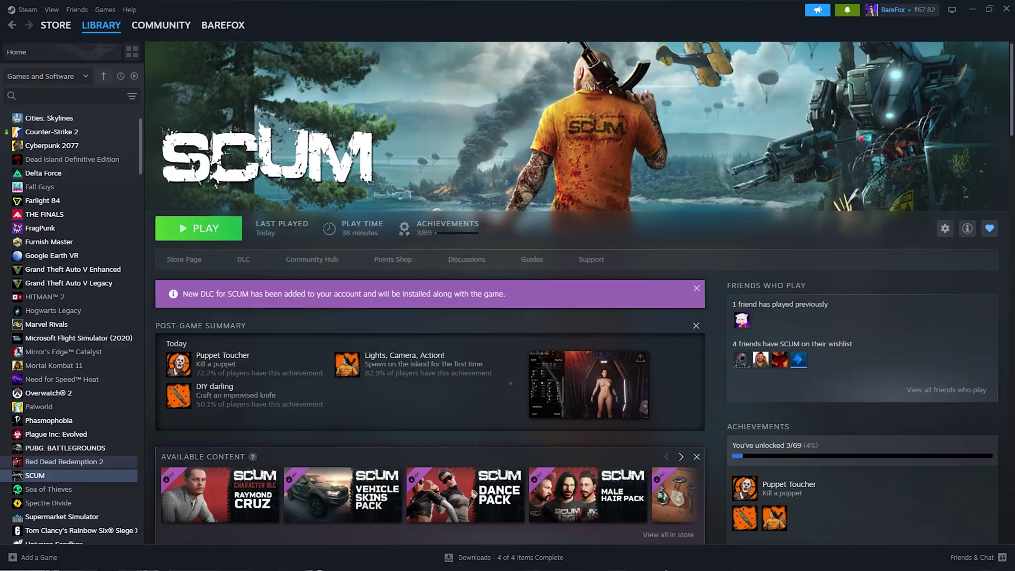
right_click(69, 475)
mouse_move(111, 538)
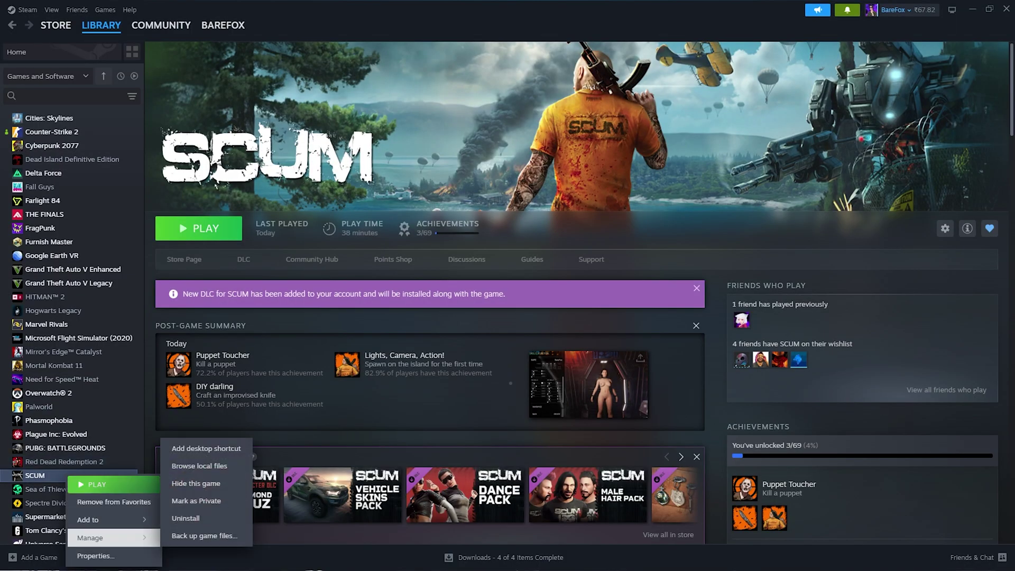
left_click(199, 465)
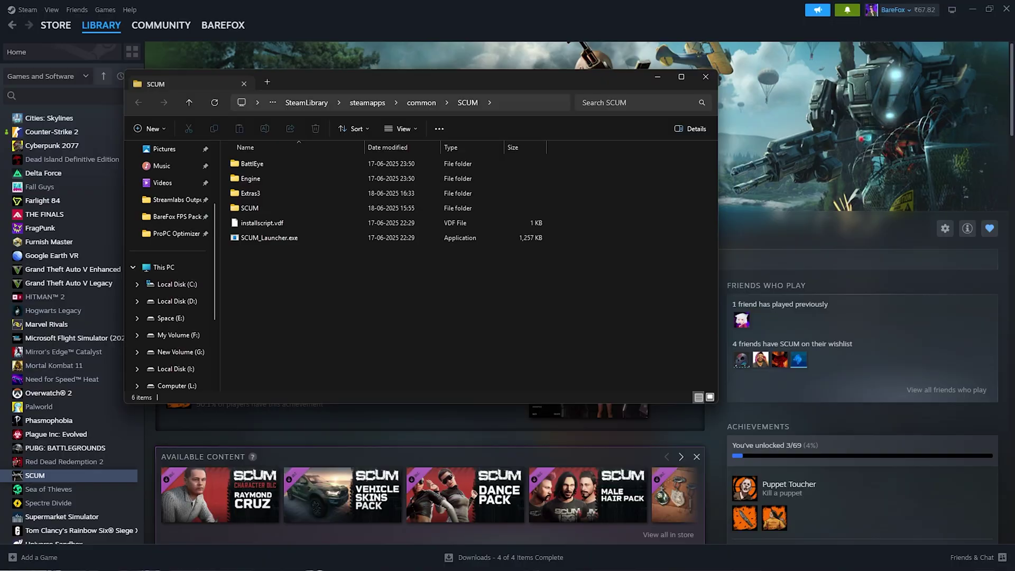
Maximize the file window and open the game's SCUM\Binaries\Win64 folder
left_click(681, 77)
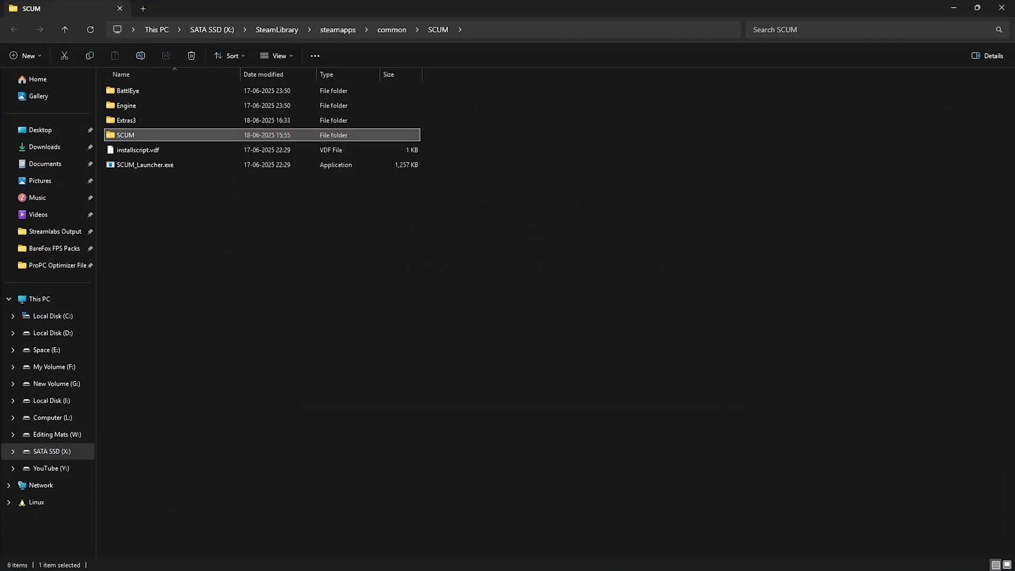
double_click(125, 134)
double_click(127, 90)
double_click(125, 91)
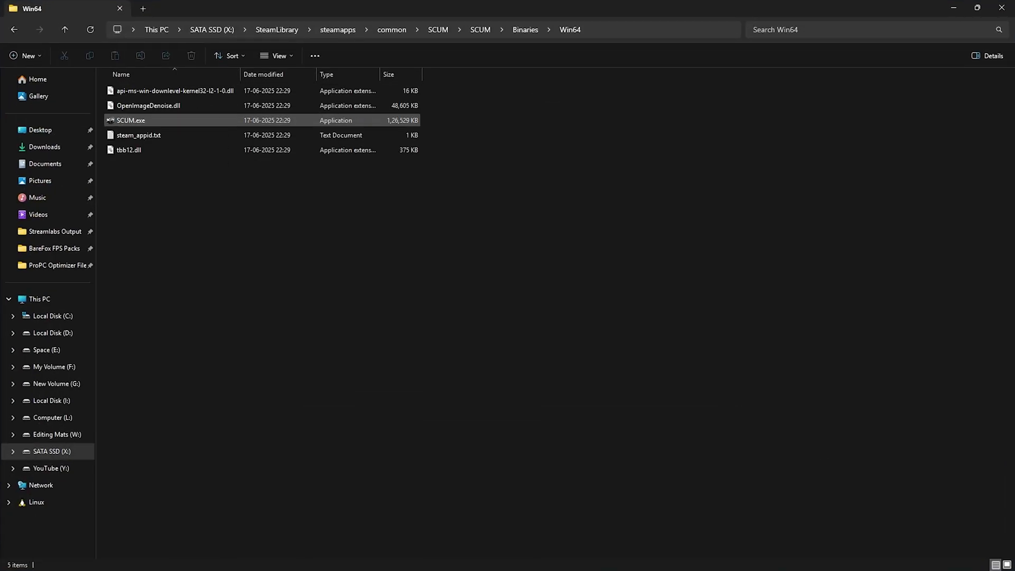
In SCUM.exe's compatibility properties, disable fullscreen optimizations and override high DPI scaling with scaling performed by Application
key("shift+F10")
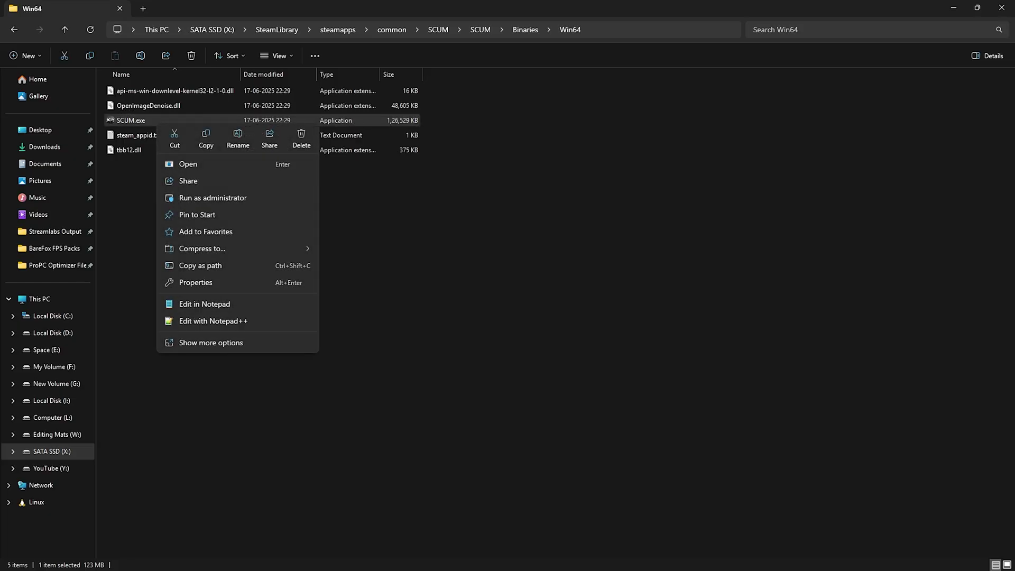
left_click(195, 282)
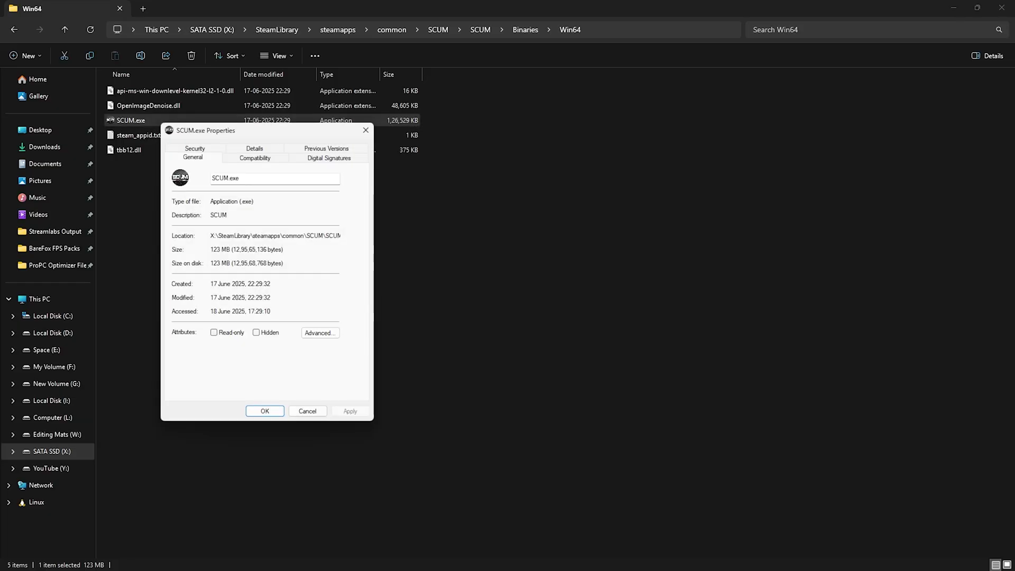
left_click(255, 158)
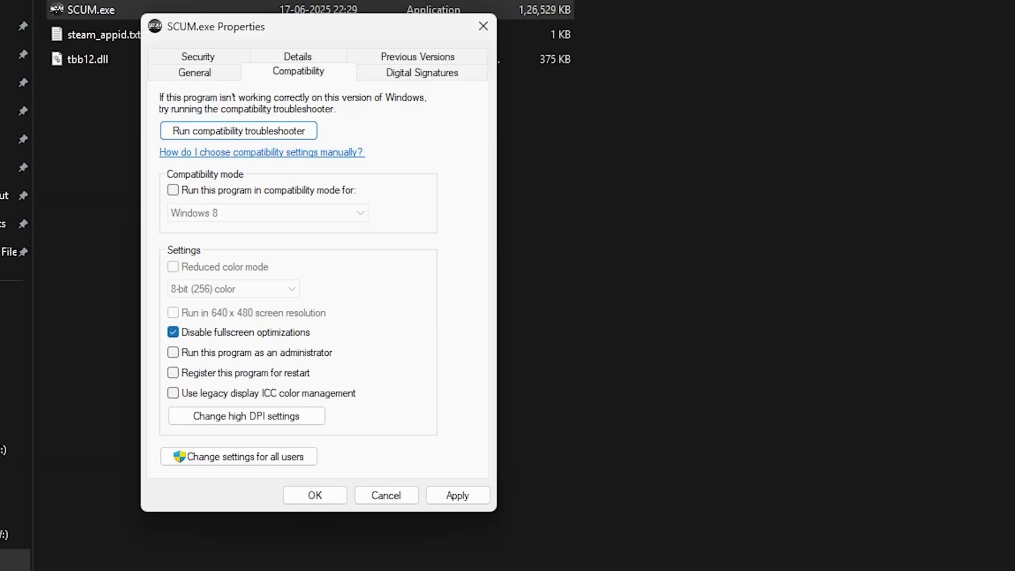
key("Tab")
key("space")
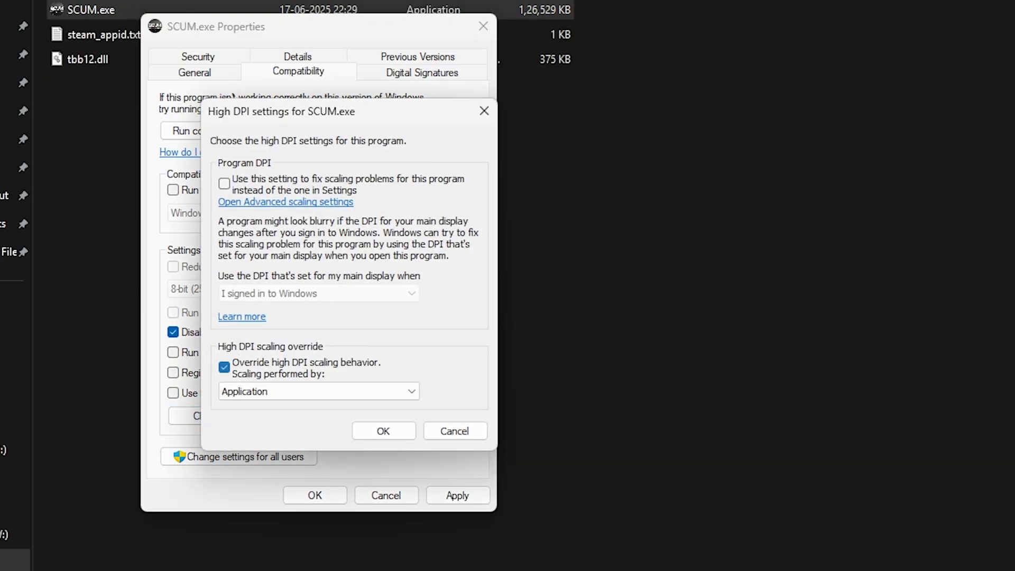
key("Return")
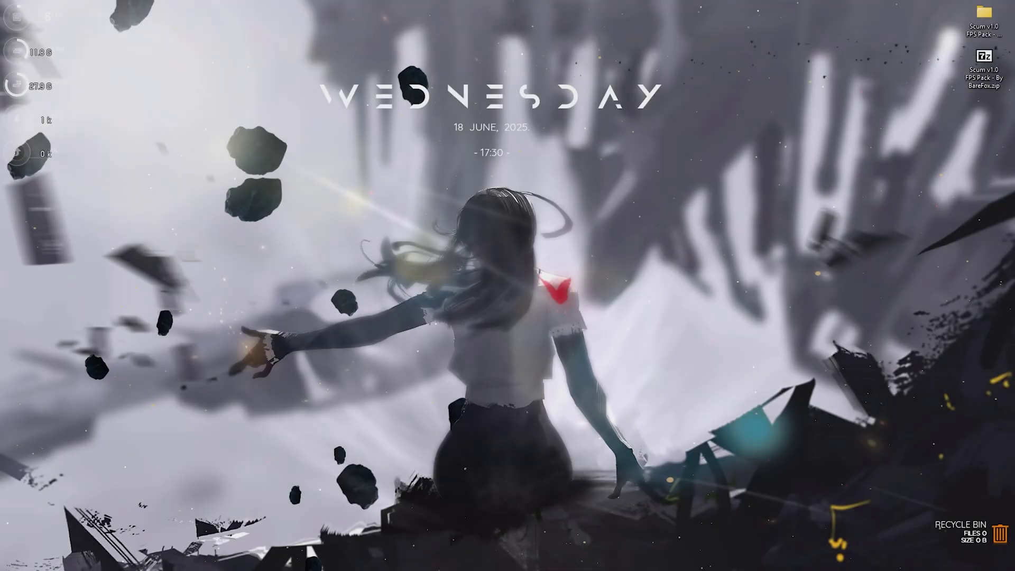
Open the Windows Performance Options and set the visual effects to Adjust for best performance
key("super")
type("adjust")
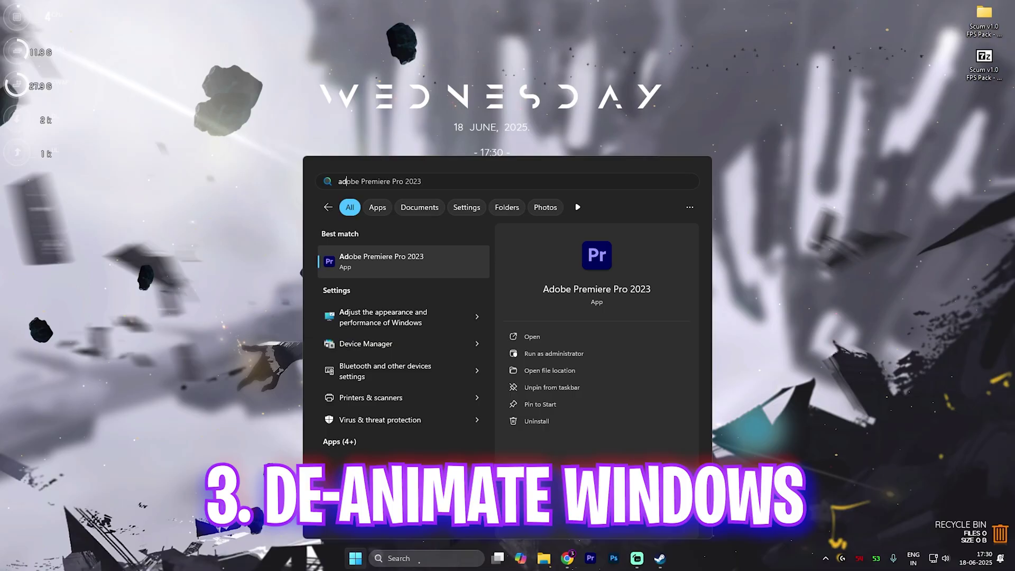
key("Return")
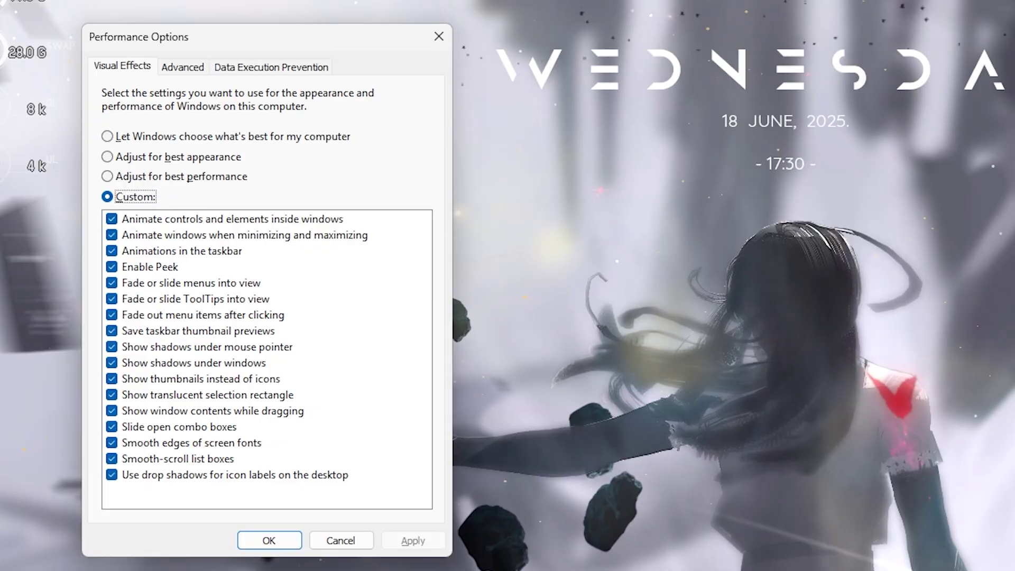
key("Up")
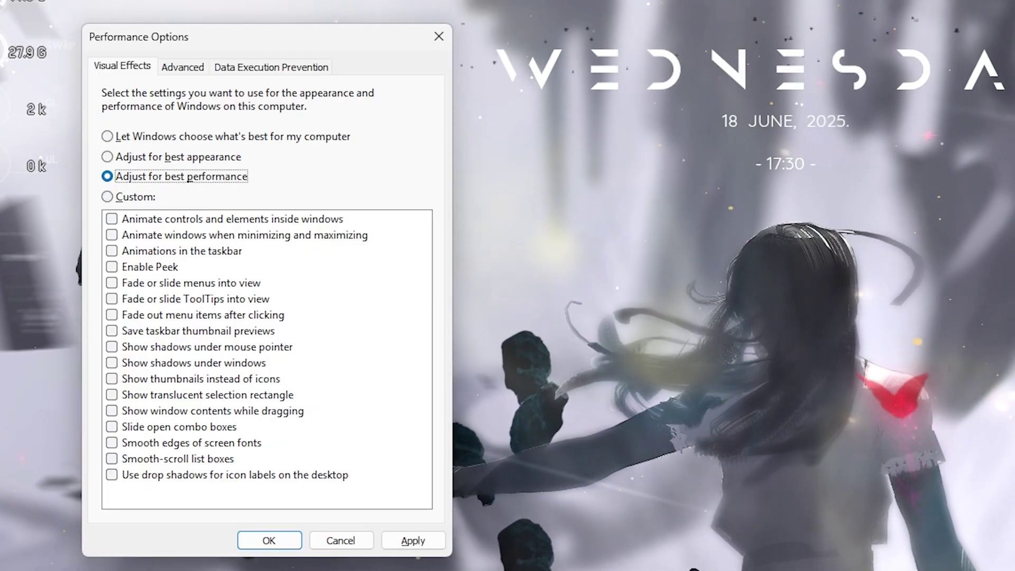
Re-enable taskbar thumbnail previews, thumbnails instead of icons, window contents while dragging and smooth edges of screen fonts
left_click(112, 331)
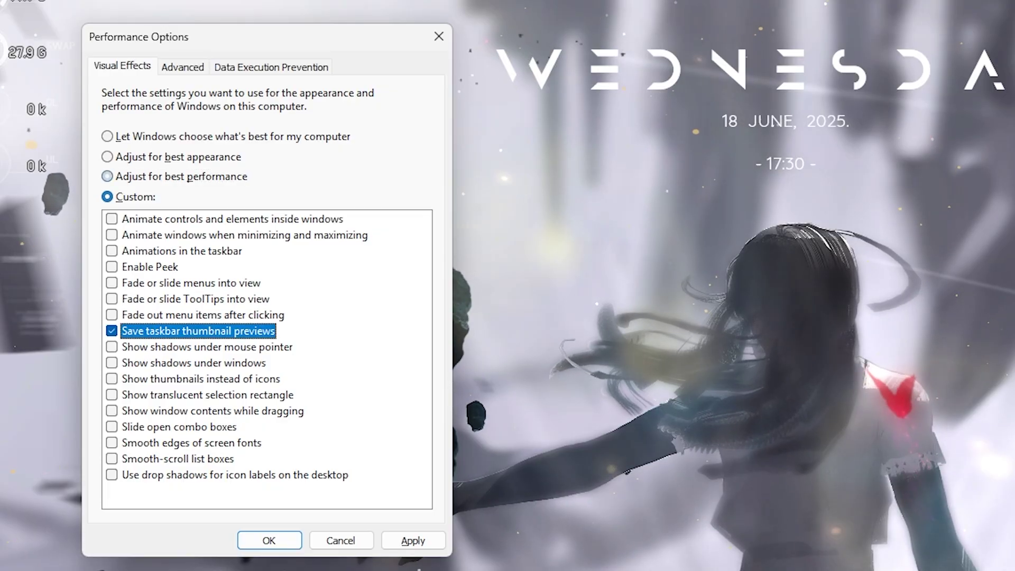
left_click(112, 378)
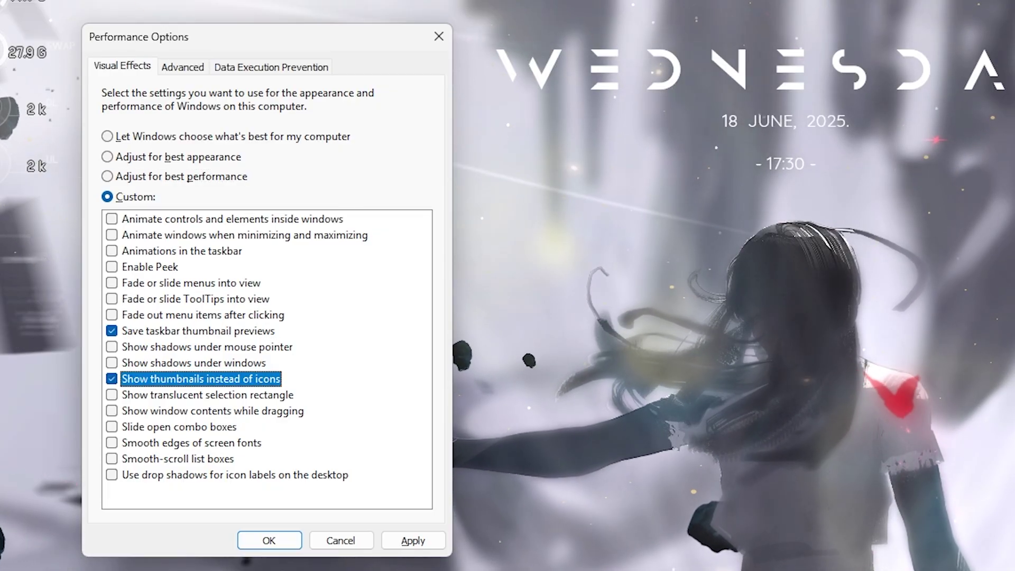
left_click(212, 411)
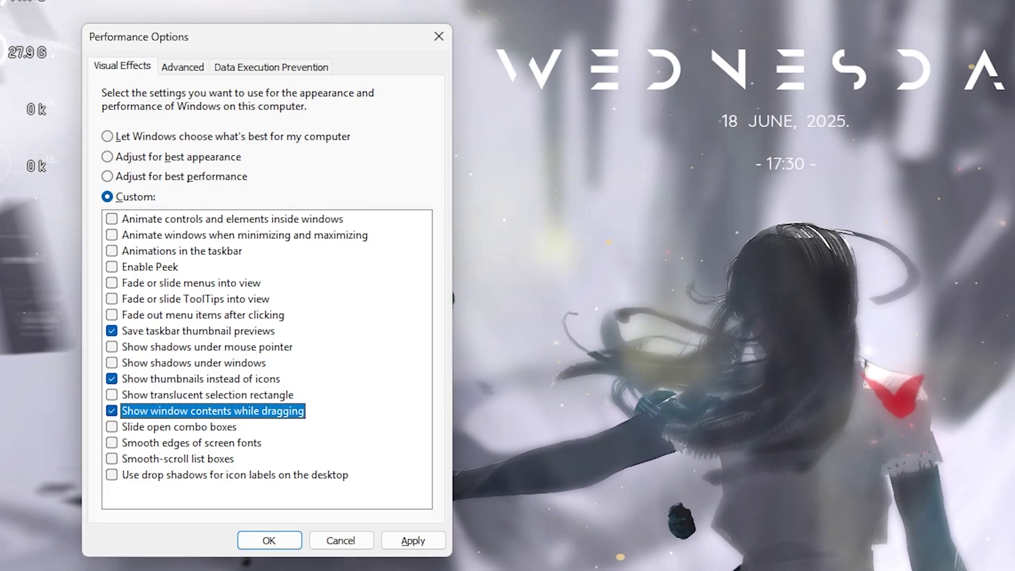
left_click(112, 442)
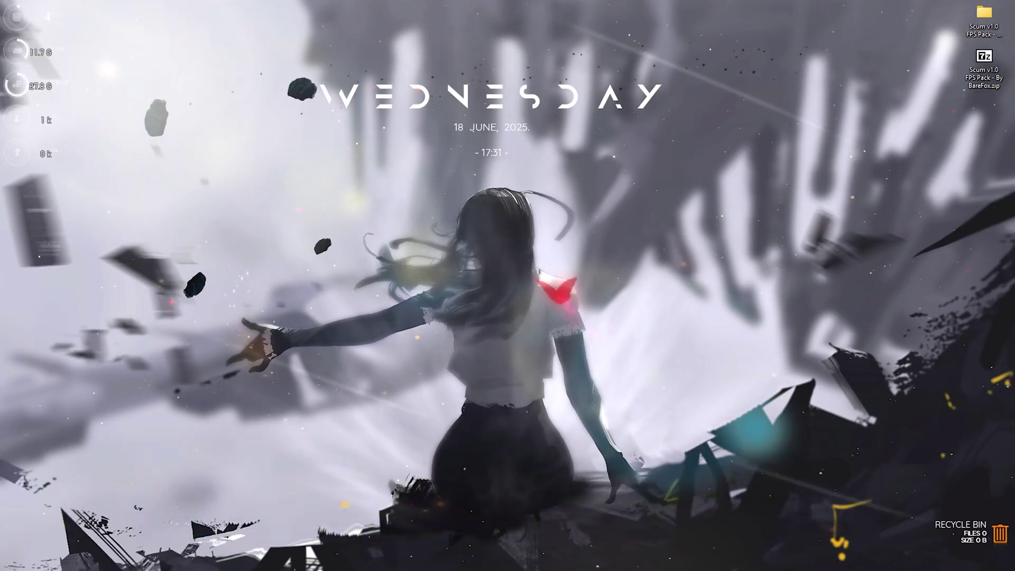
Open the Local Group Policy Editor, maximize it and widen the policy tree so the folder names are readable
key("super")
type("edit group policy")
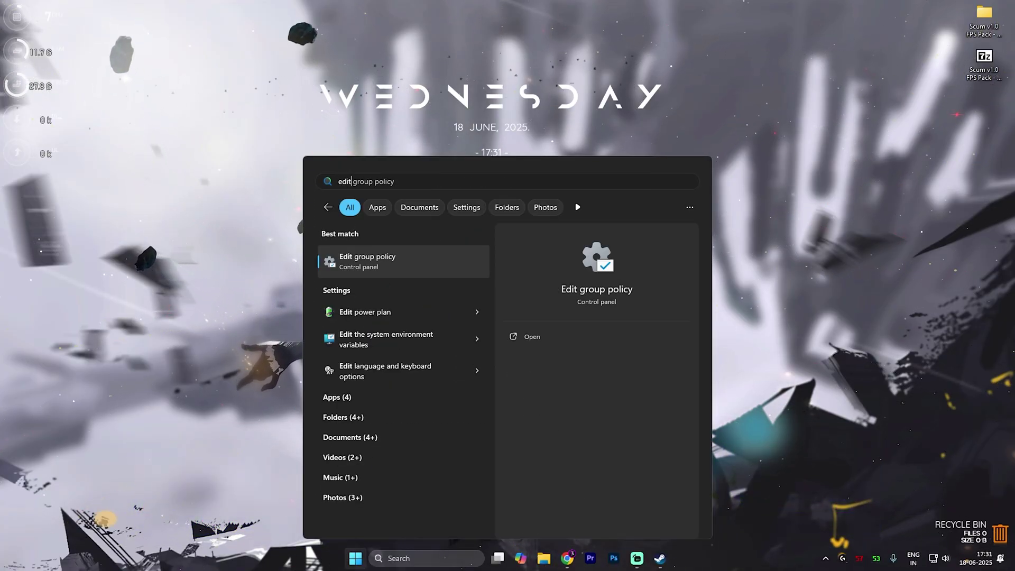
key("Return")
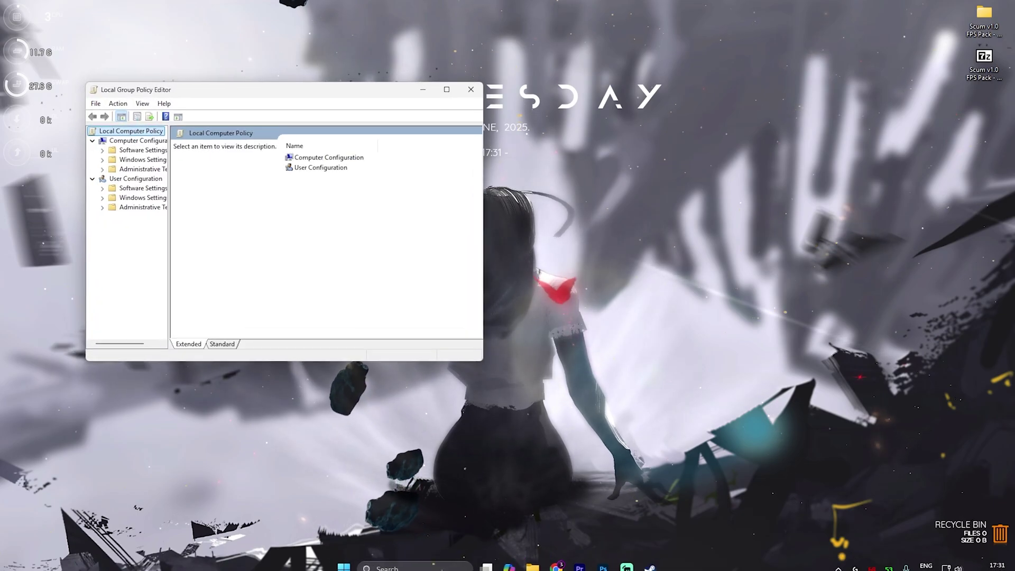
key("super+Up")
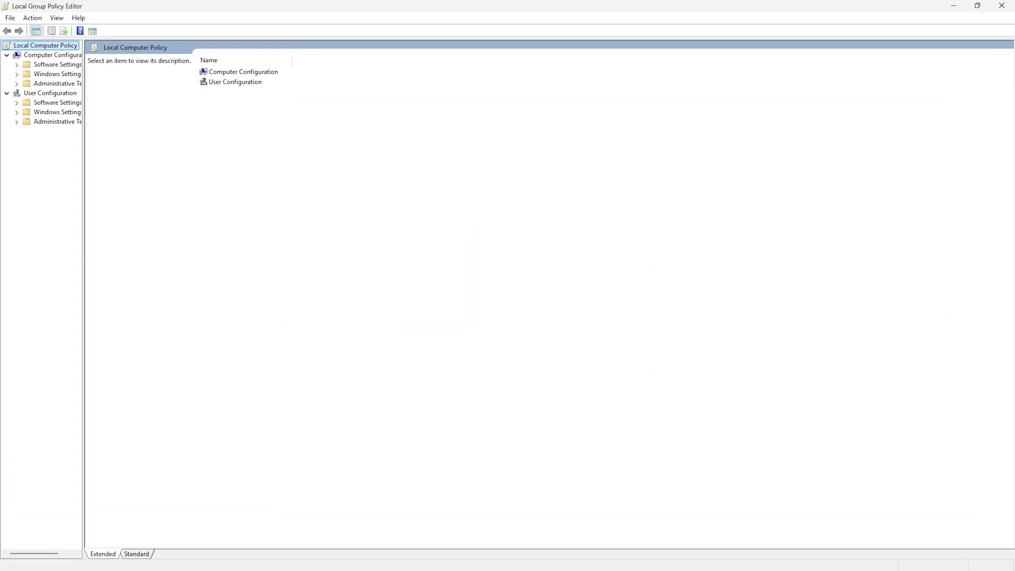
left_click_drag(83, 286, 118, 286)
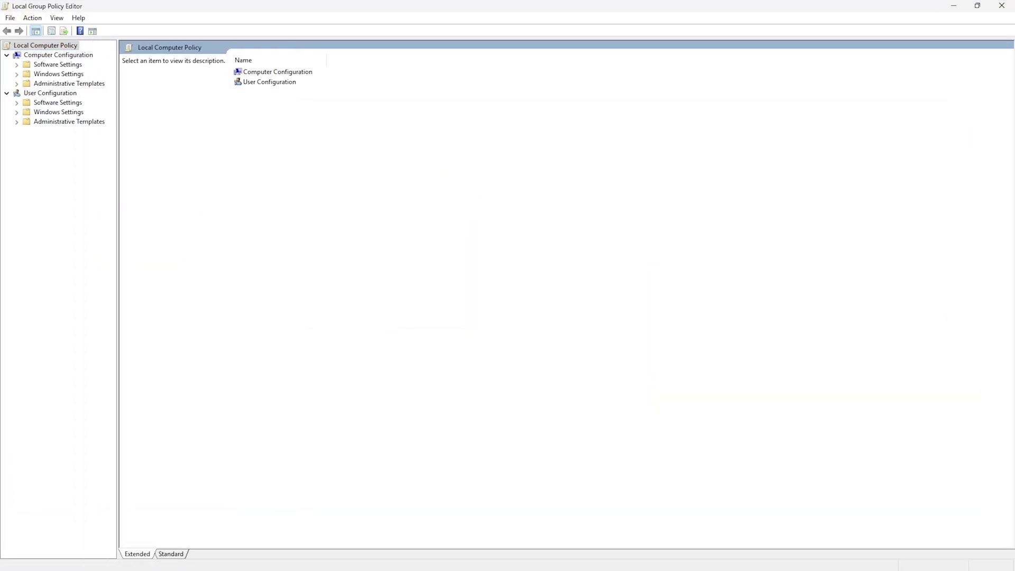
Go to the App Privacy policies in Windows Components, within the Administrative Templates of Computer Configuration
left_click(58, 54)
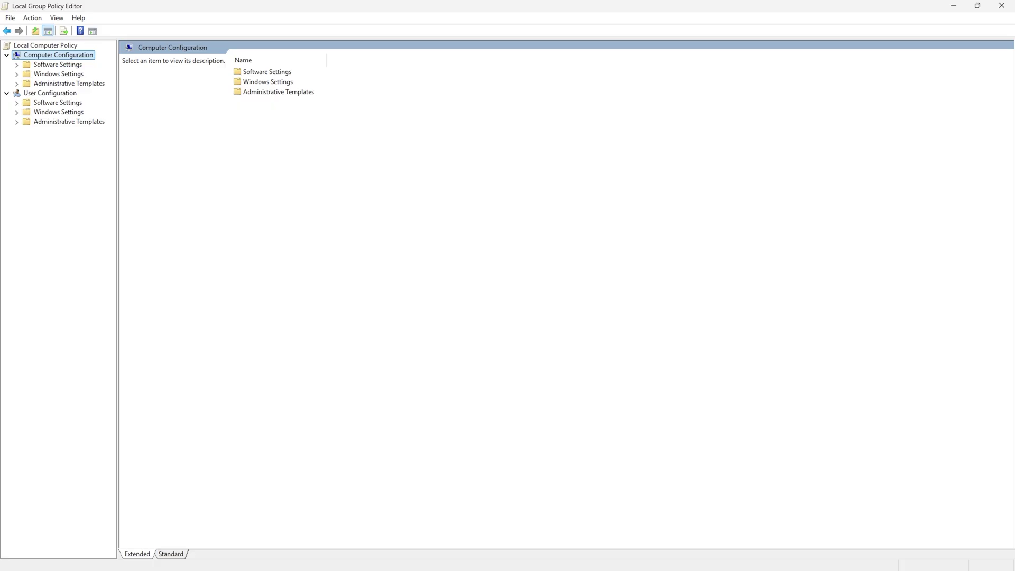
double_click(68, 83)
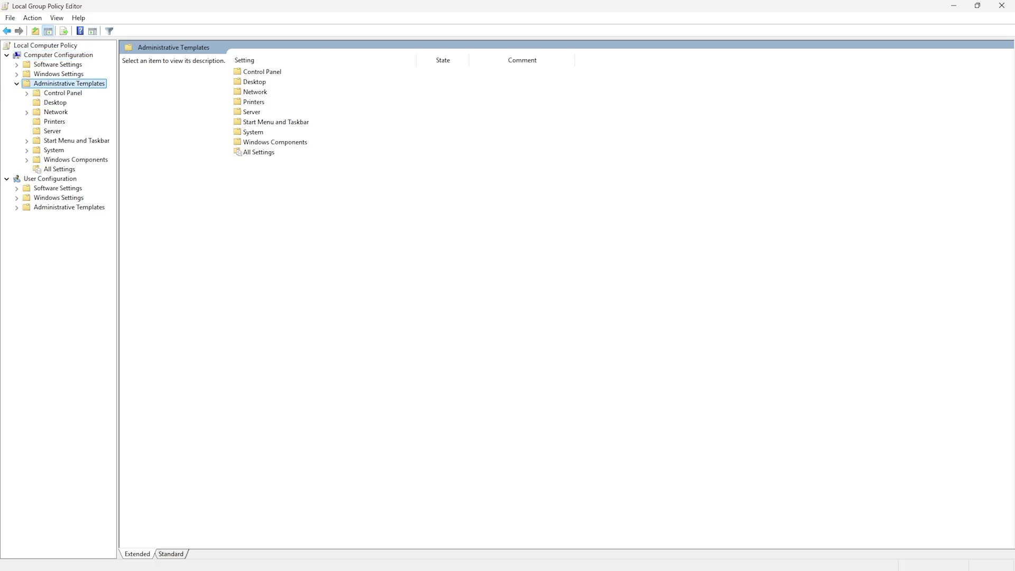
double_click(75, 159)
left_click(70, 92)
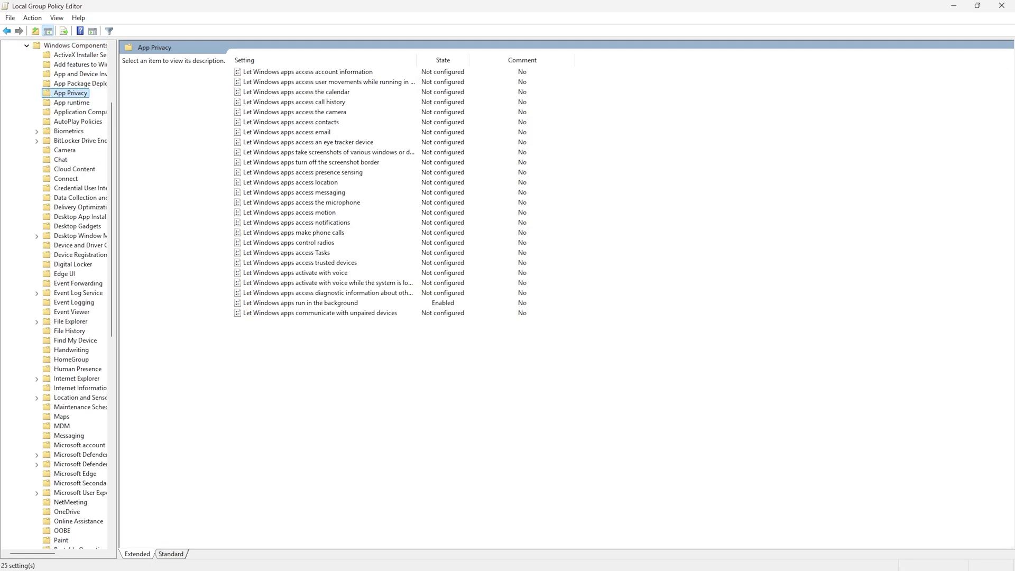
Apply the policy Let Windows apps run in the background as Enabled, with Force Deny as the default for all apps
left_click(300, 302)
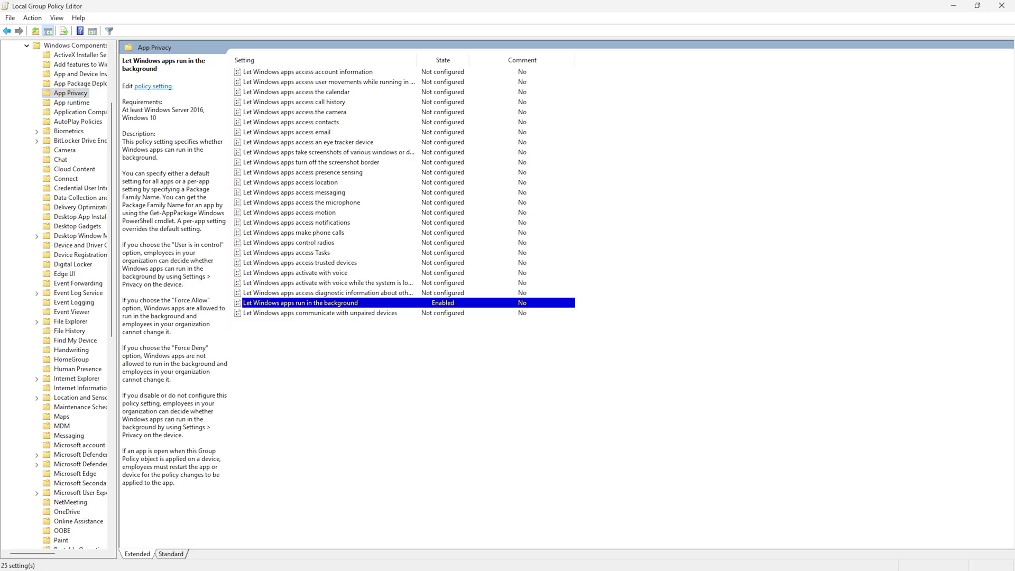
key("Return")
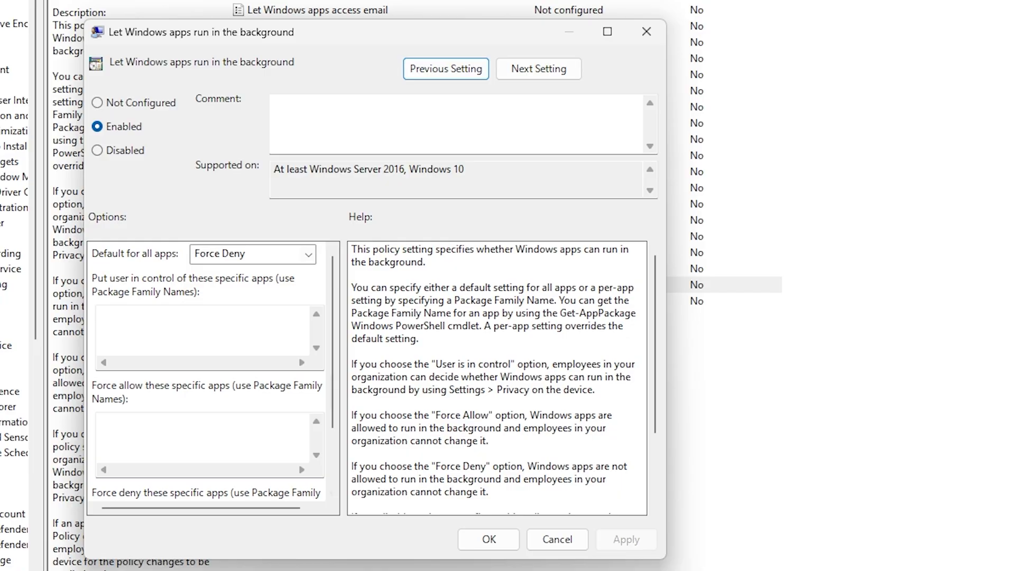
left_click(488, 539)
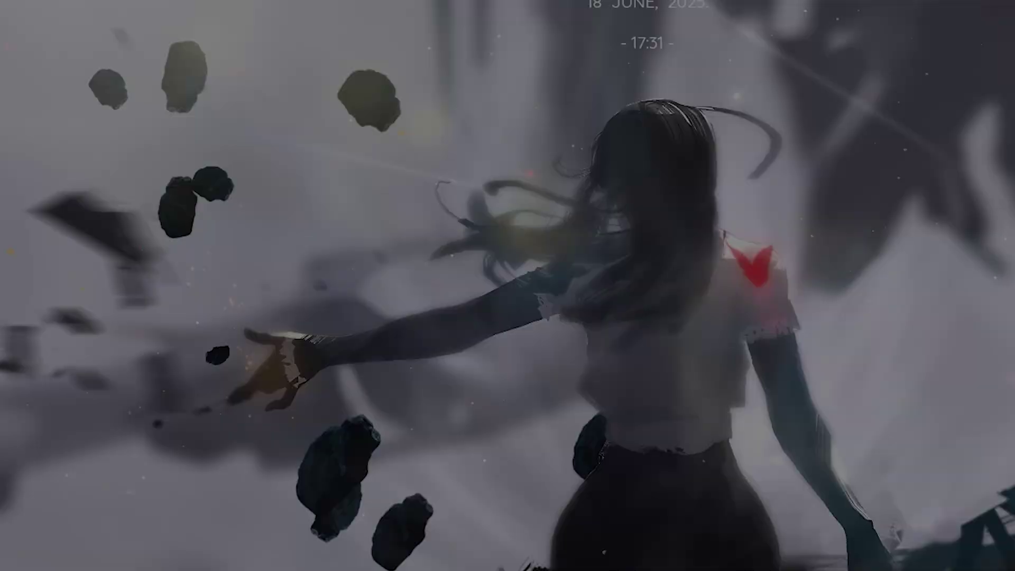
Create a system restore point described as SCUM, with the system drive Local Disk (C:) selected in System Protection
key("super")
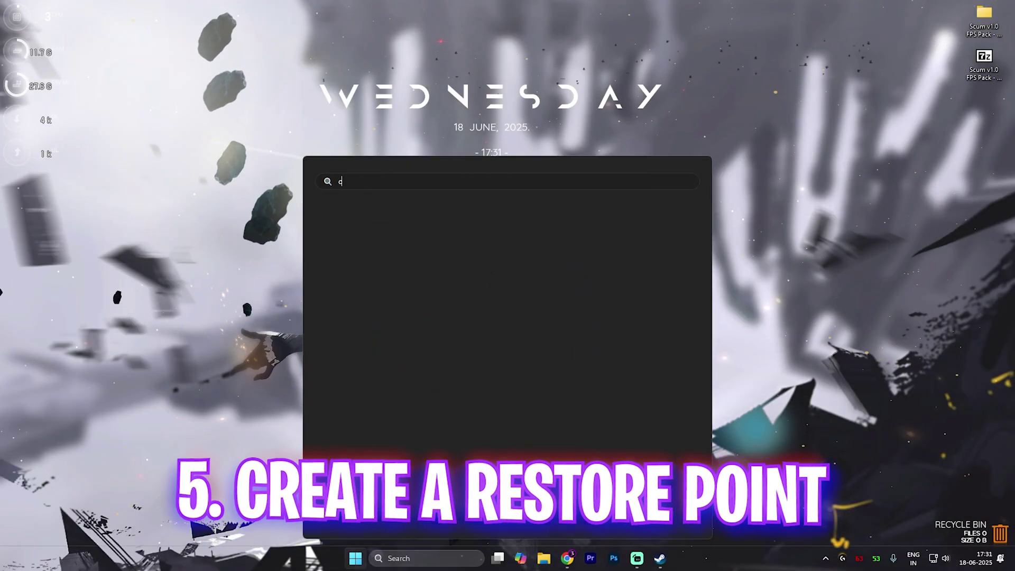
type("create a restore point")
key("Return")
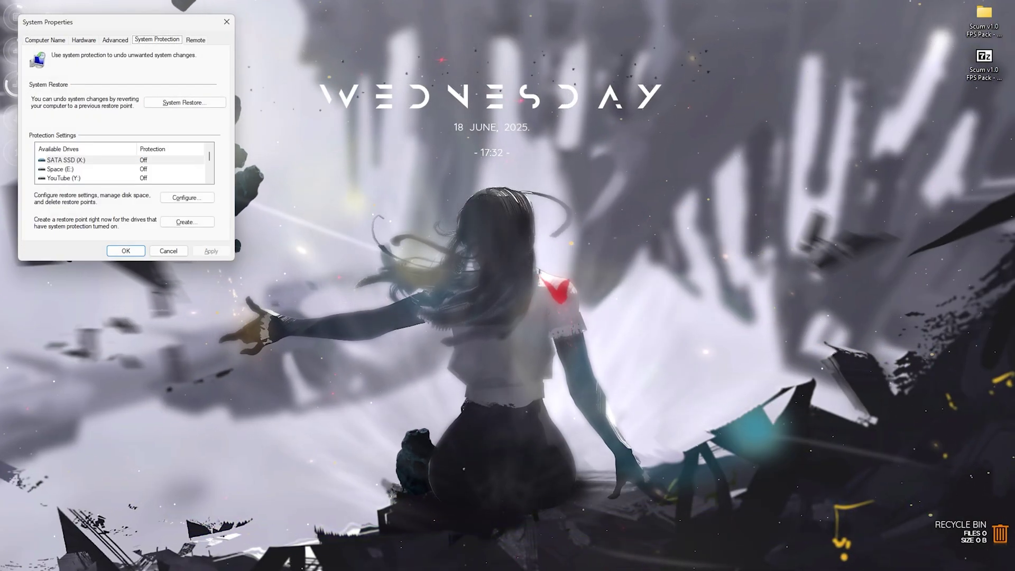
scroll(119, 164, "down", 1)
left_click(106, 178)
key("alt+c")
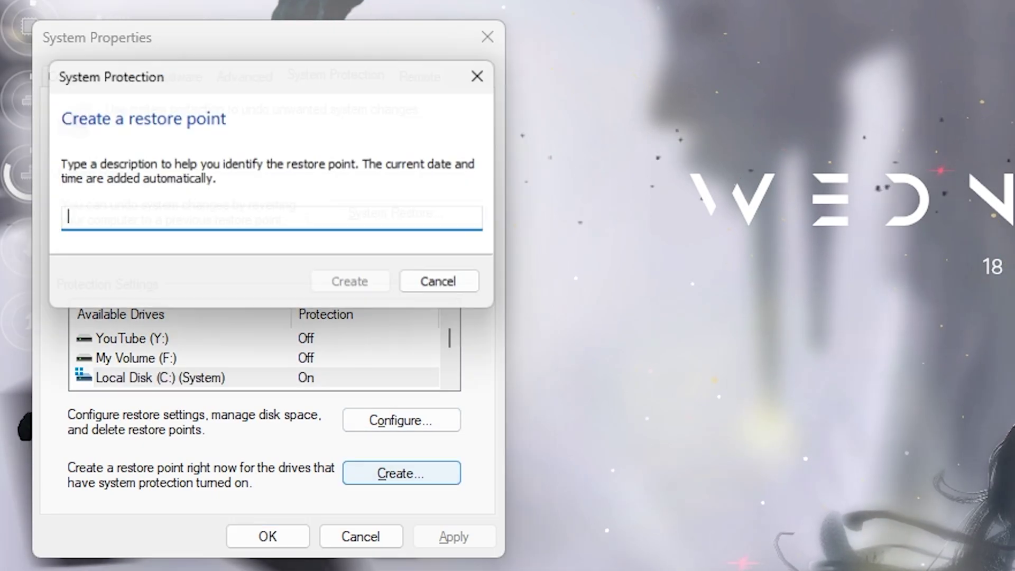
type("SCUM")
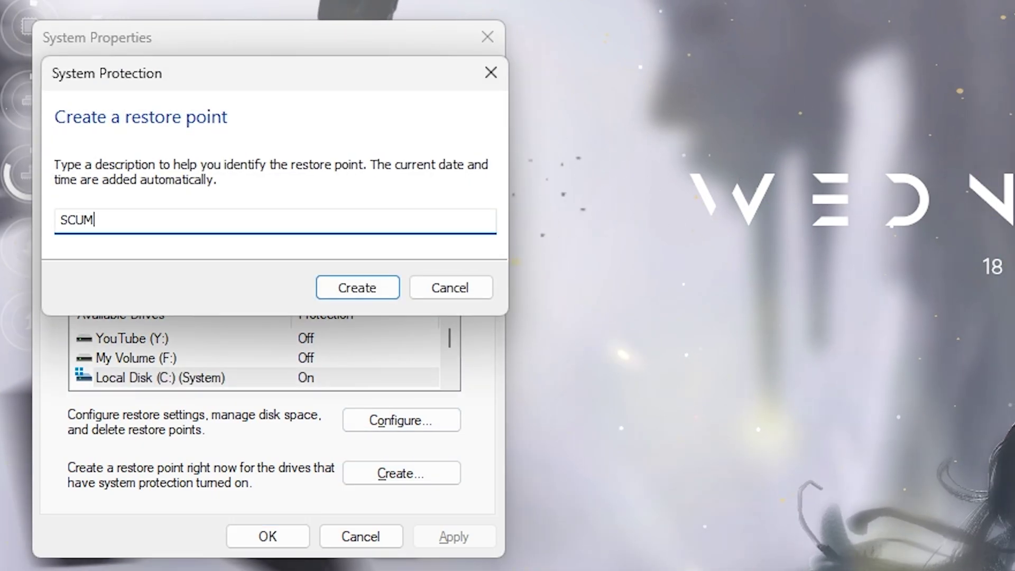
key("Return")
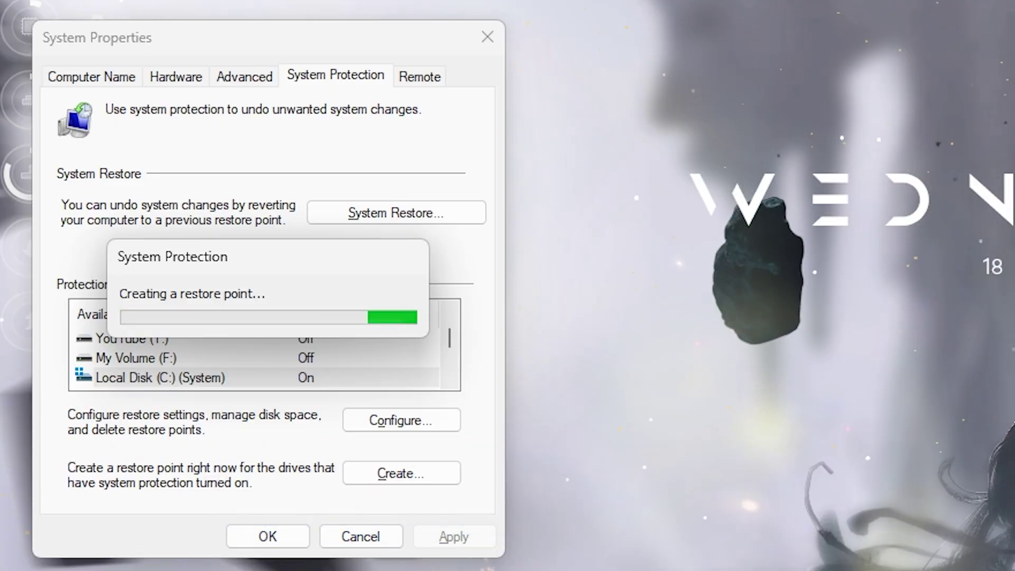
key("Return")
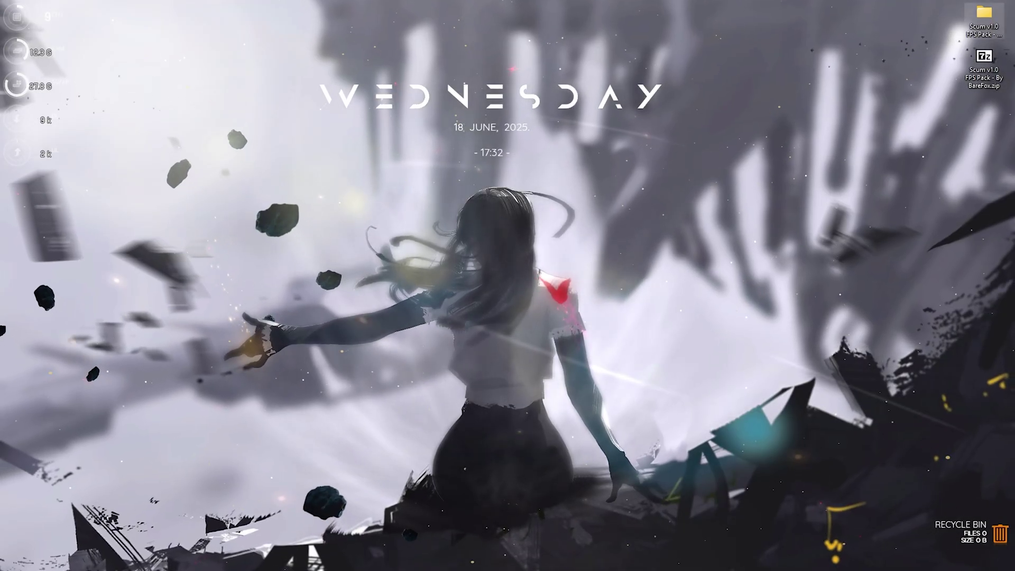
Open the Scum v1.0 FPS Pack folder from the desktop, leaving none of its subfolders selected
double_click(983, 20)
key("Return")
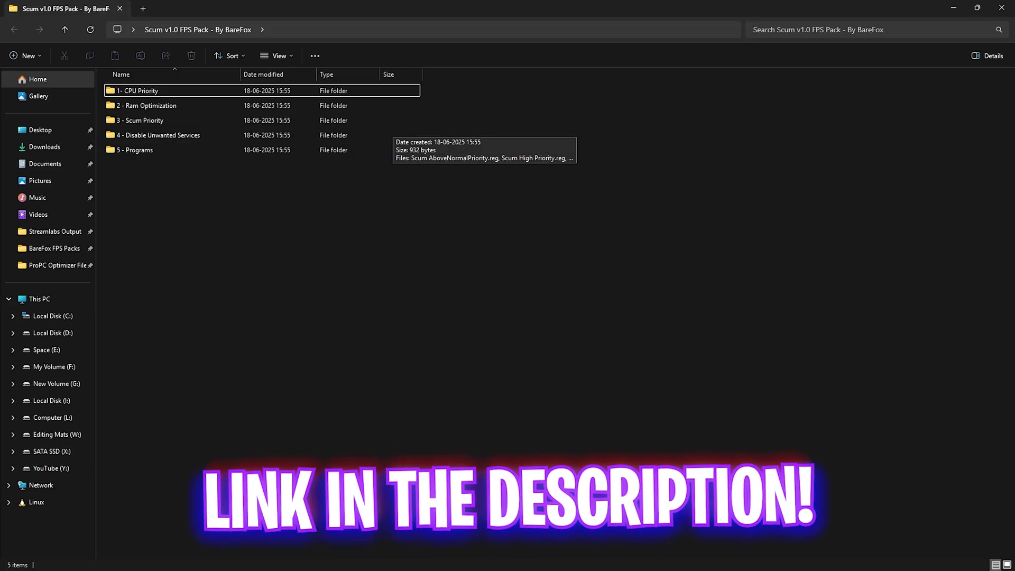
left_click_drag(269, 200, 220, 88)
left_click(270, 200)
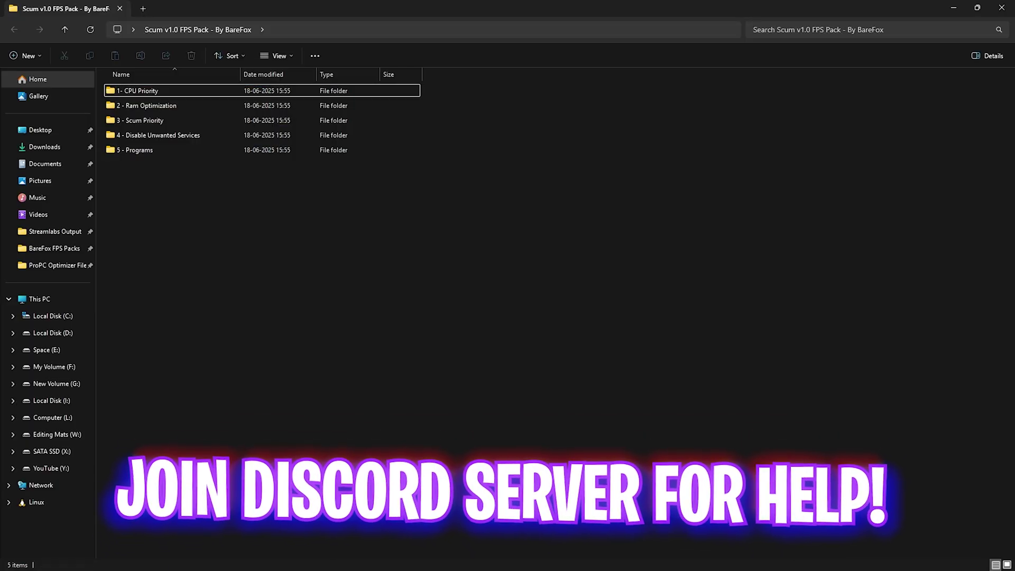
Look through the AMD and INTEL registry files in the 1- CPU Priority folder and return to the pack's main folder
left_click(137, 91)
double_click(137, 91)
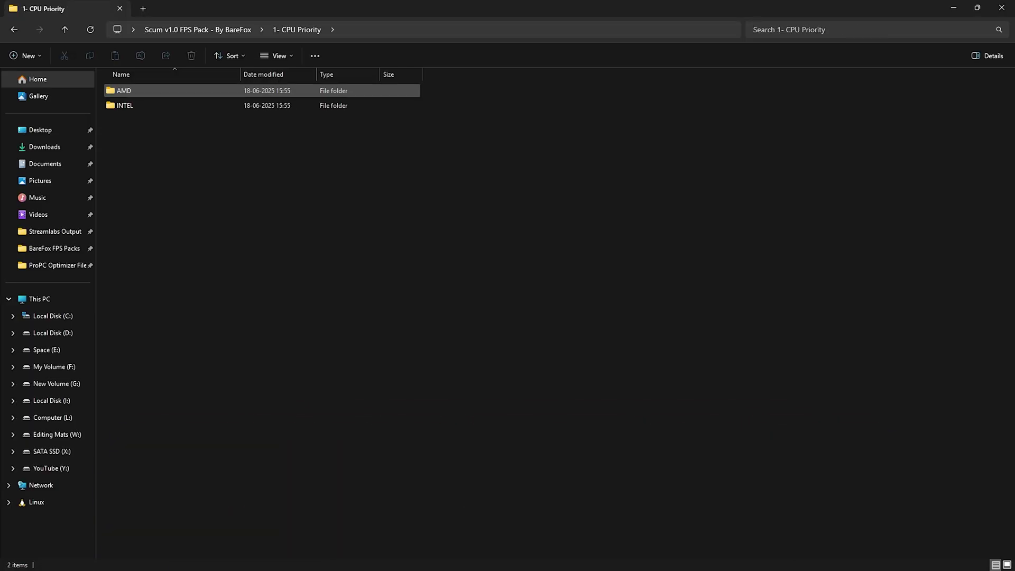
double_click(137, 91)
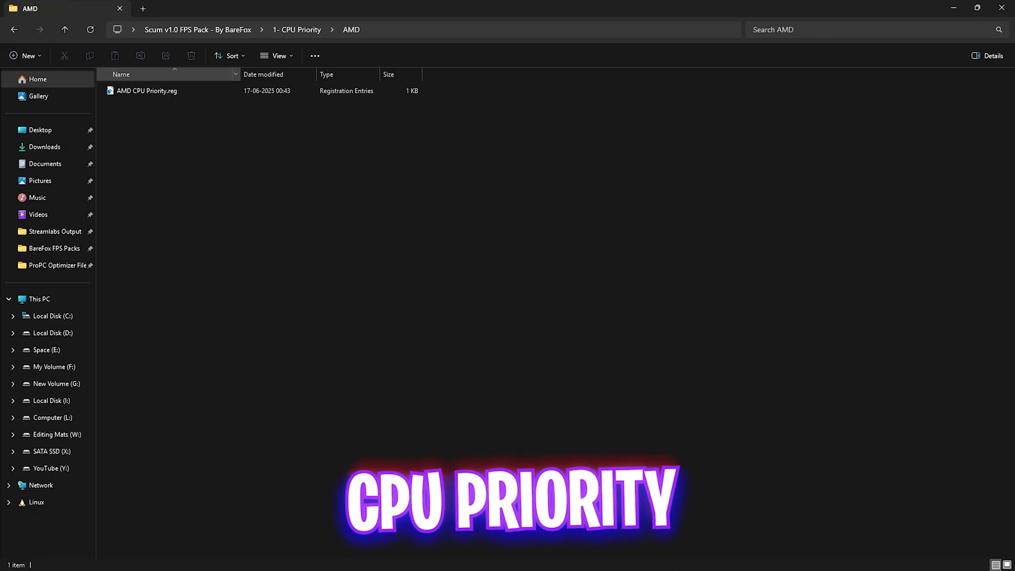
key("alt+Left")
double_click(137, 105)
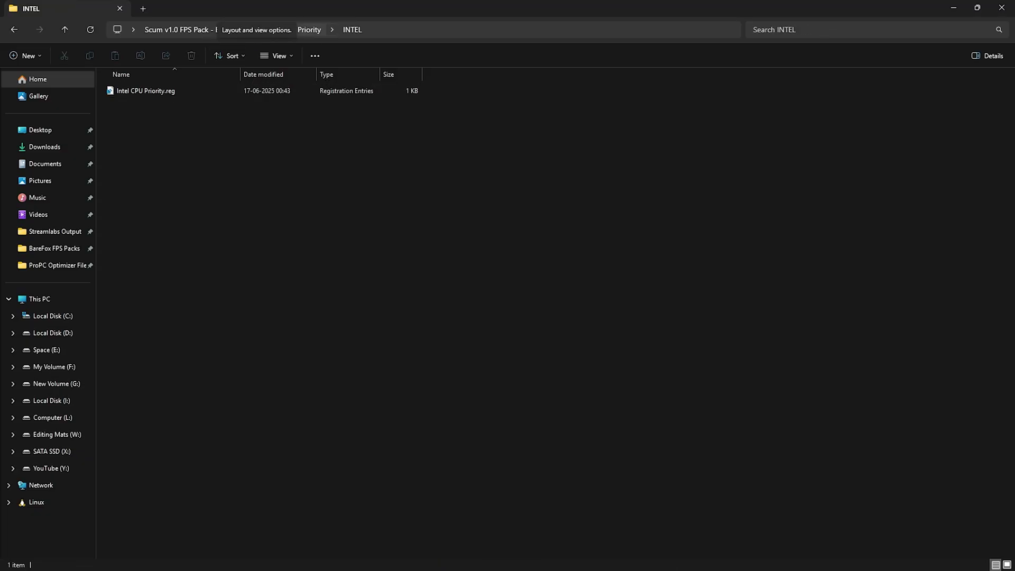
left_click(296, 30)
double_click(254, 90)
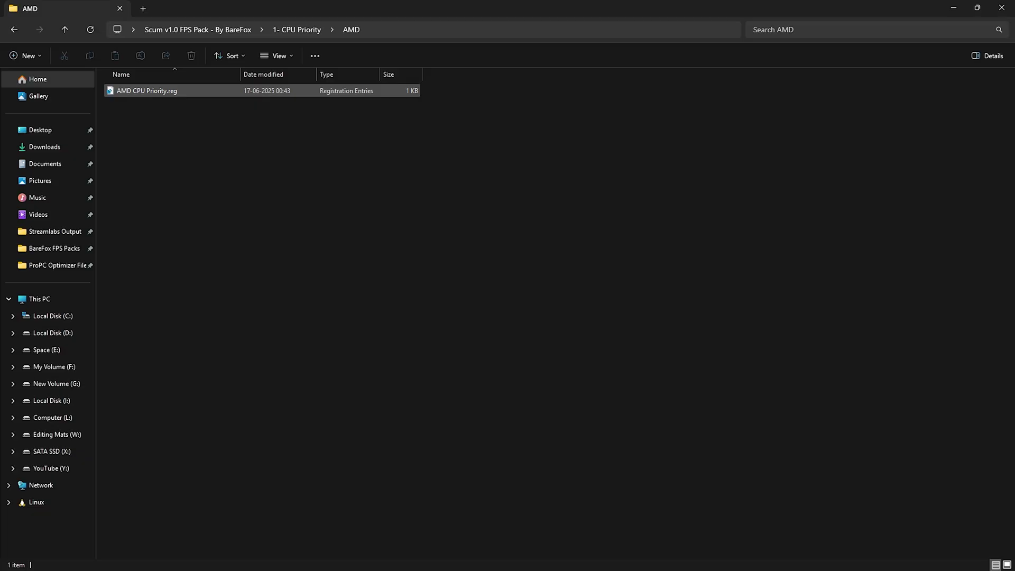
left_click(296, 29)
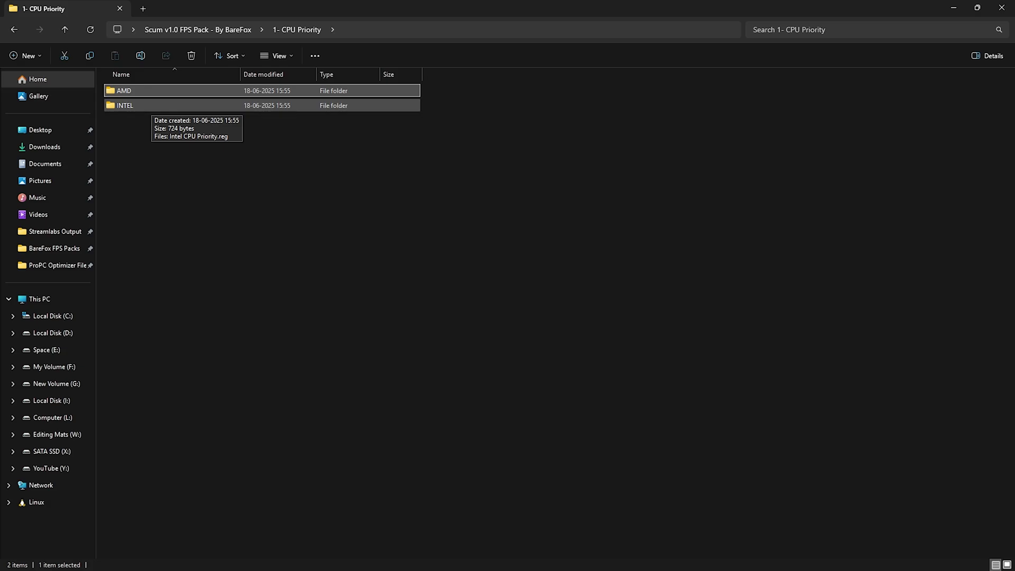
left_click(197, 30)
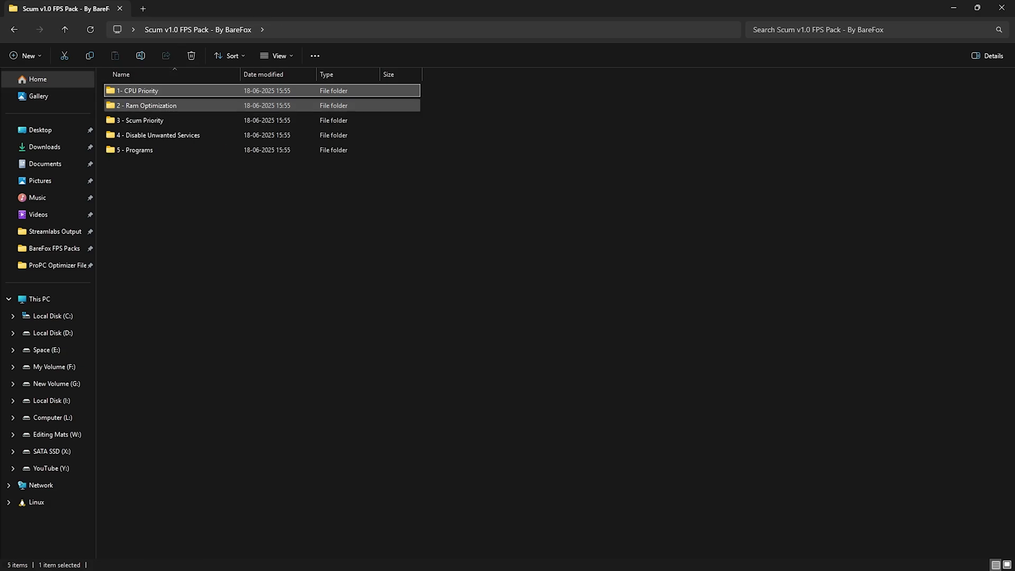
Look at 32GB Ram.reg and Reset to Default.reg in the 2 - Ram Optimization folder and return to the main folder
double_click(135, 105)
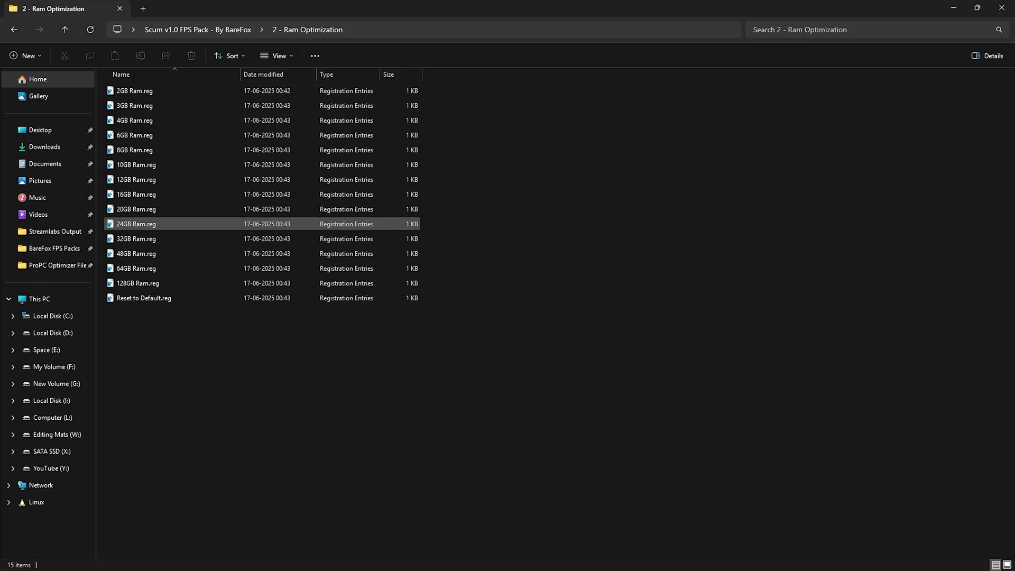
left_click(136, 239)
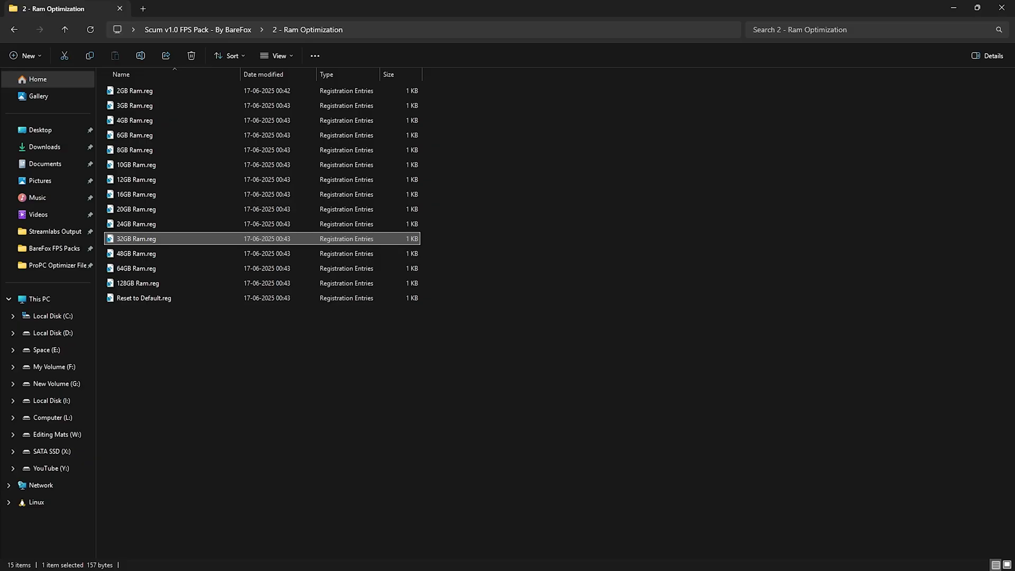
left_click(143, 298)
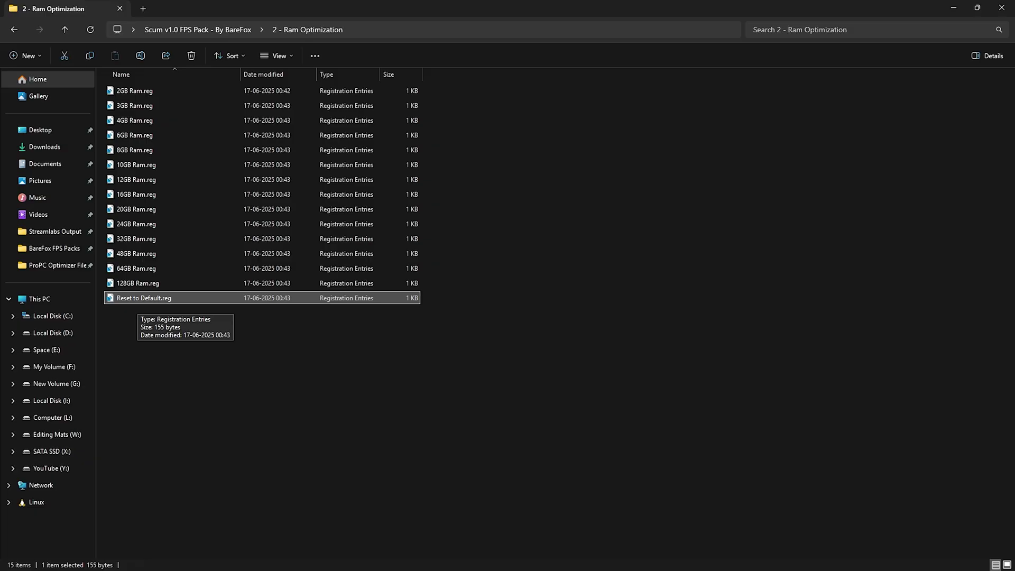
left_click(198, 30)
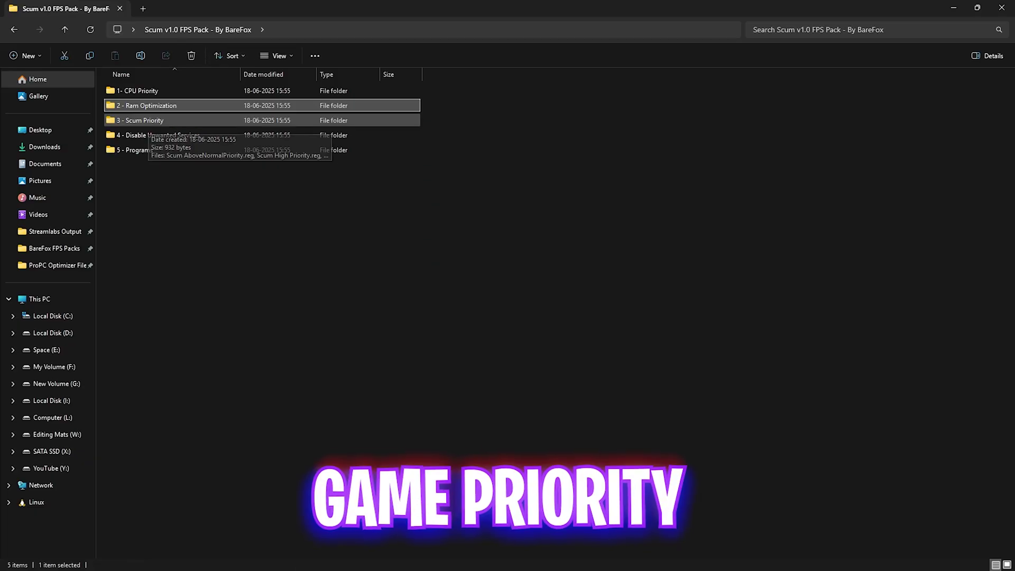
Look at the Scum priority registry files in the 3 - Scum Priority folder, and open the 4 - Disable Unwanted Services folder
double_click(142, 121)
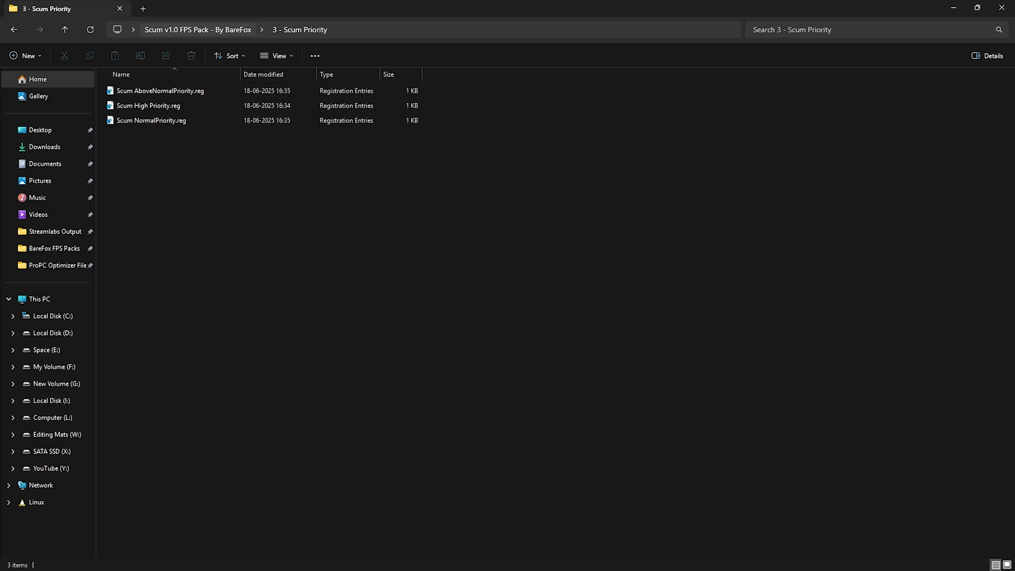
left_click(197, 29)
left_click(157, 134)
double_click(159, 134)
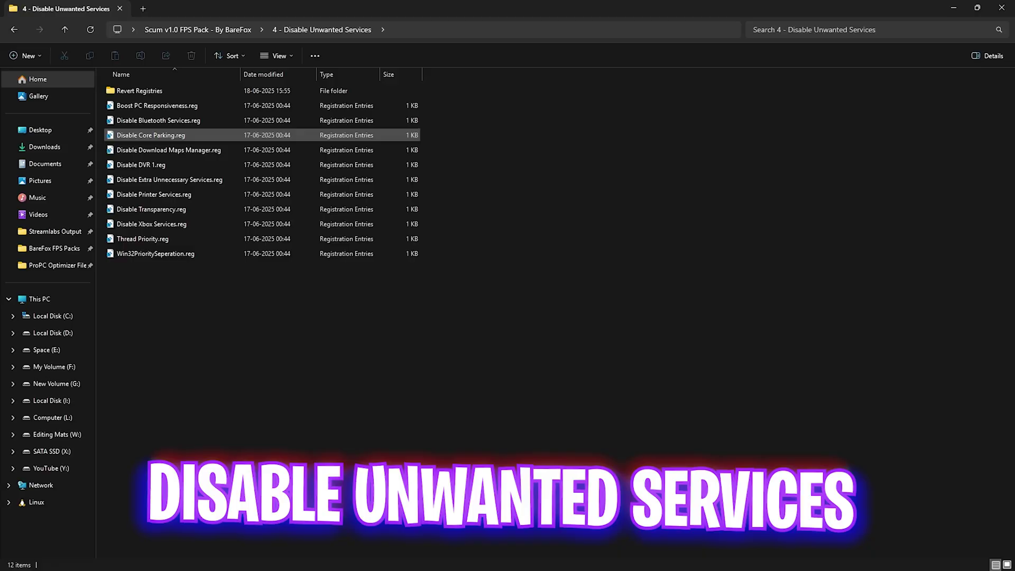
Look over the registry files in this folder, including Disable Bluetooth Services.reg and Disable Printer Services.reg, and open the Revert Registries folder
left_click_drag(176, 307, 190, 102)
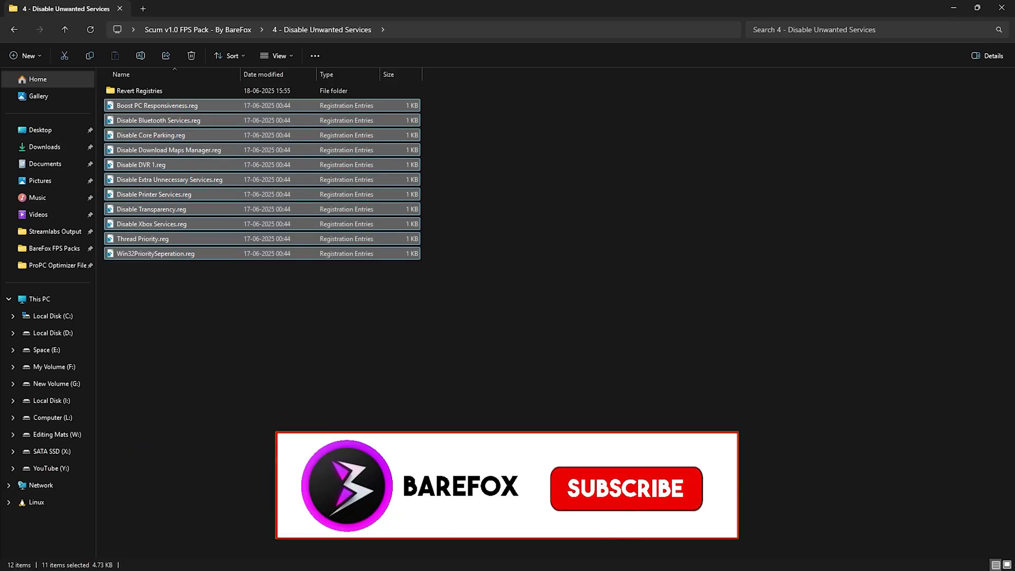
key("Escape")
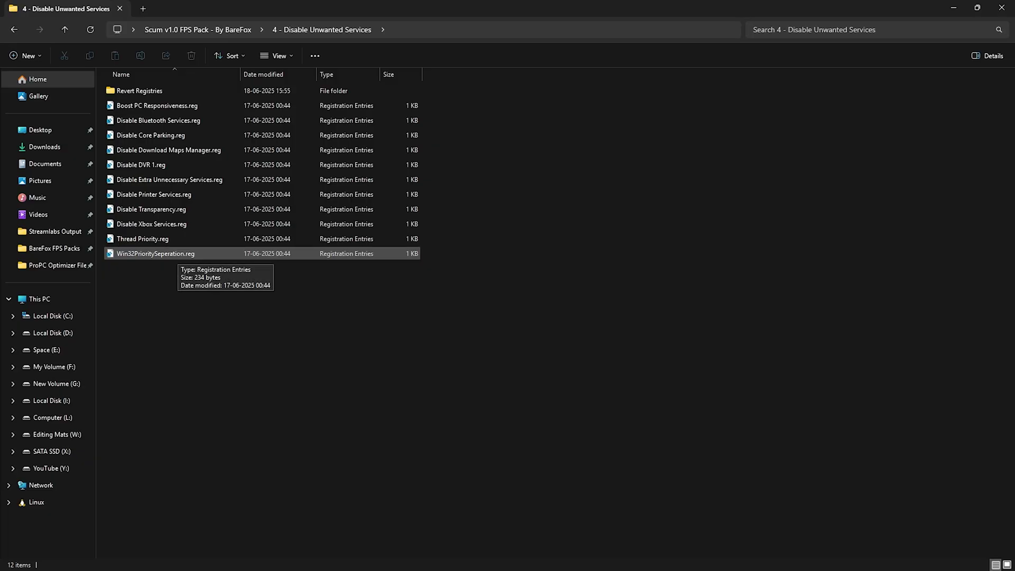
left_click(158, 120)
left_click(154, 193, "ctrl")
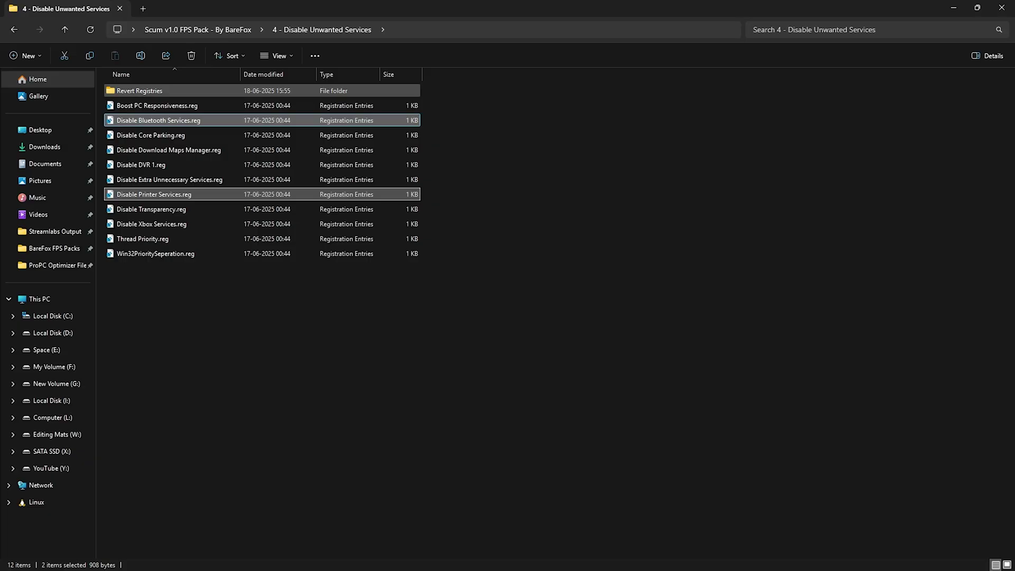
double_click(140, 90)
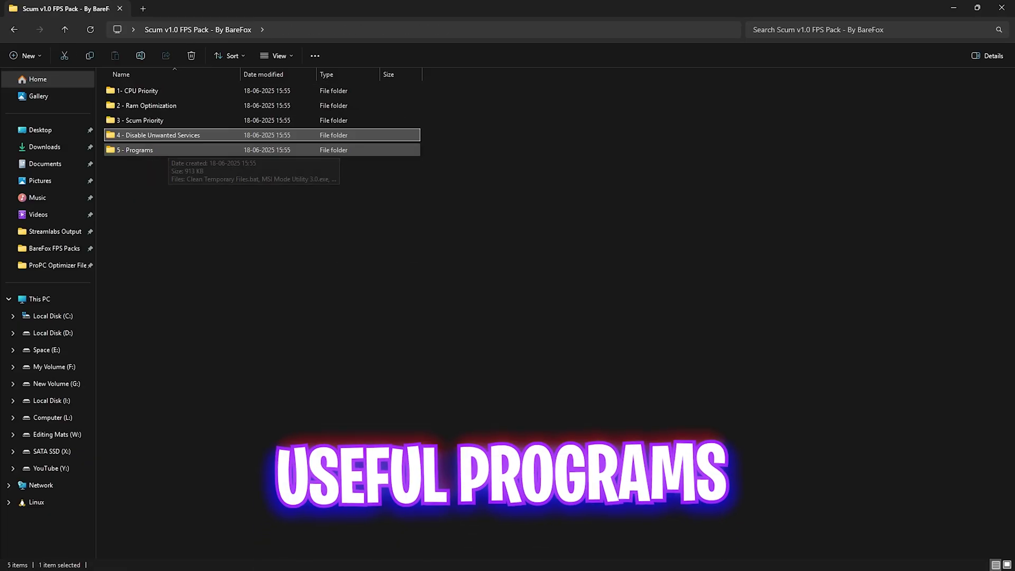
Open the pack's 5 - Programs folder, leaving none of its files selected
double_click(159, 150)
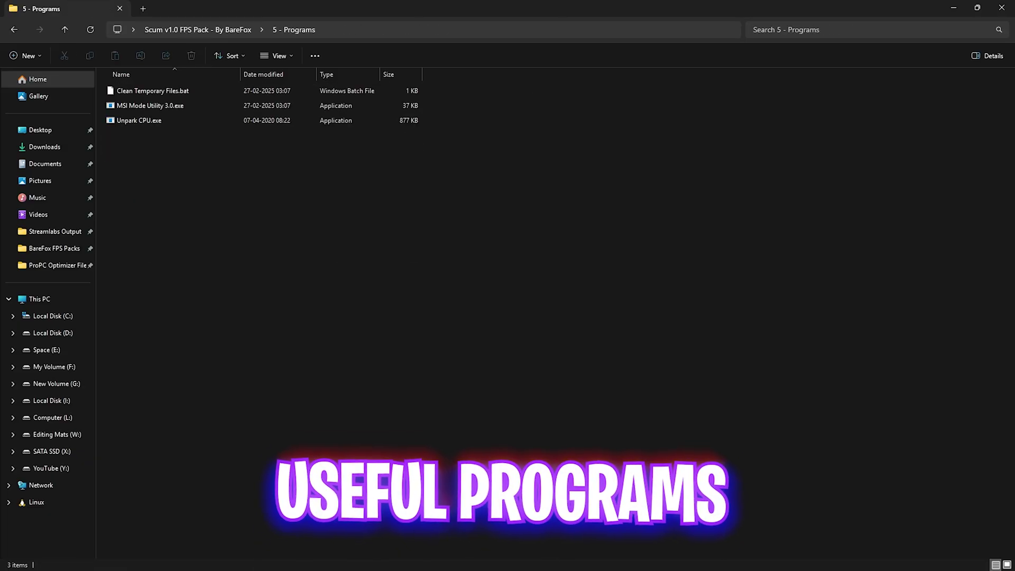
left_click_drag(169, 148, 154, 89)
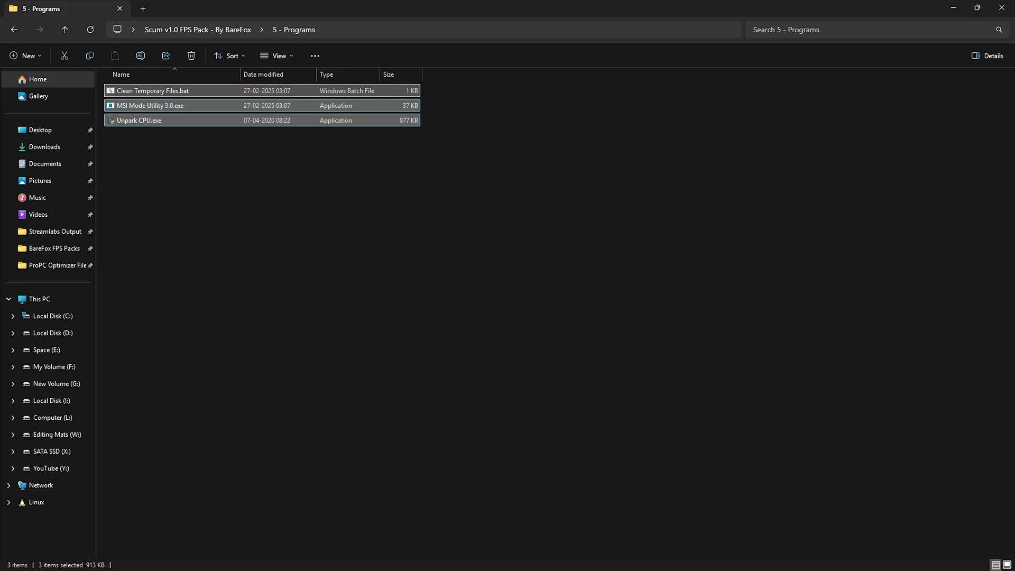
key("Escape")
Run Clean Temporary Files.bat as administrator to delete all temporary files, and close its console window
left_click(152, 91)
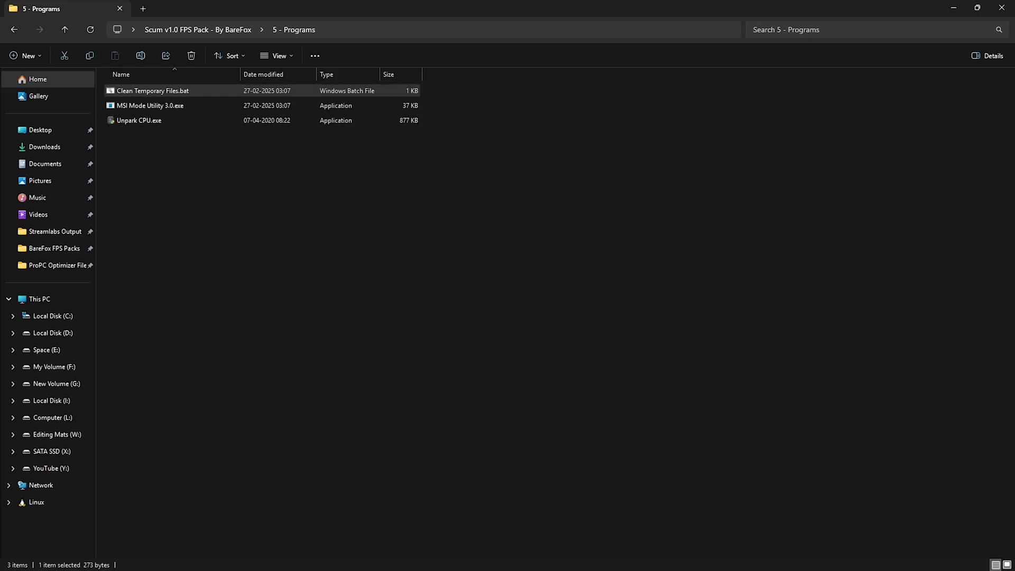
right_click(147, 91)
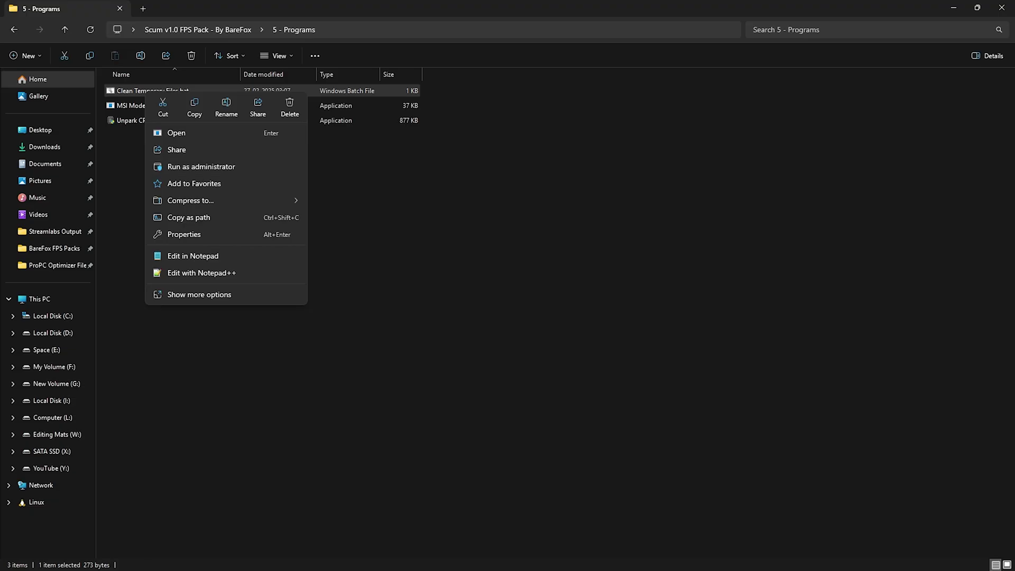
left_click(201, 166)
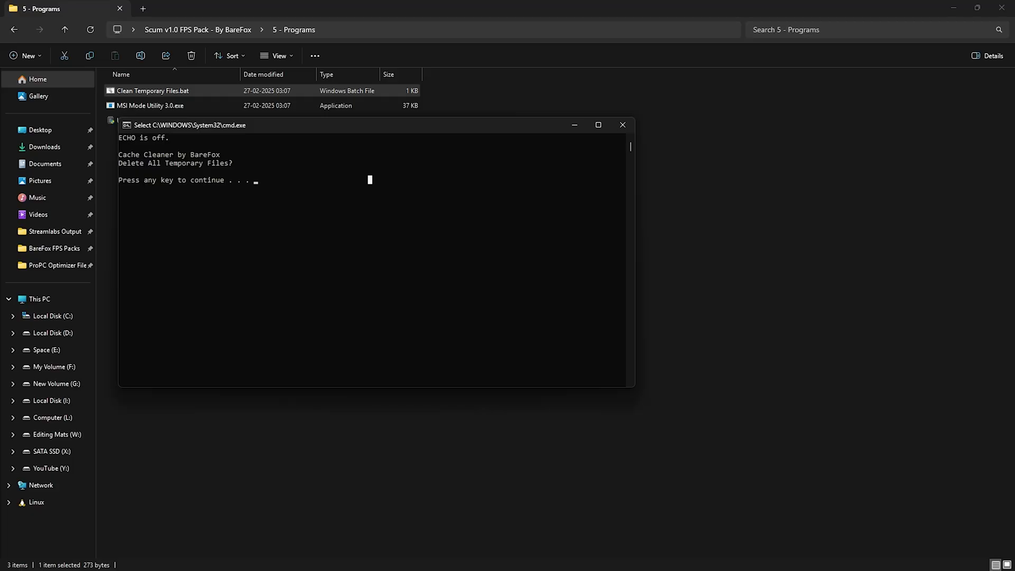
key("Return")
left_click(238, 180)
key("Escape")
key("Return")
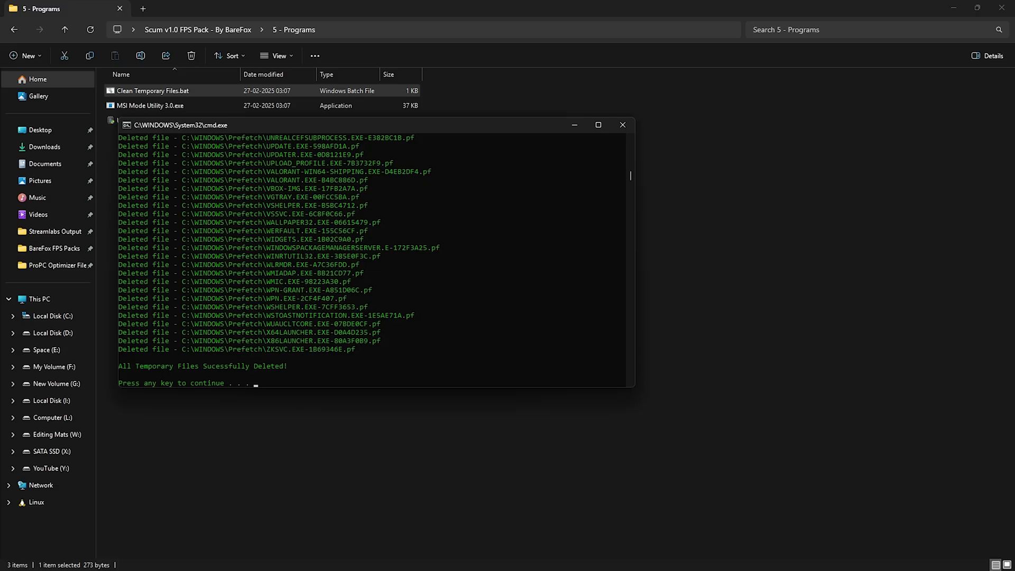
left_click(622, 125)
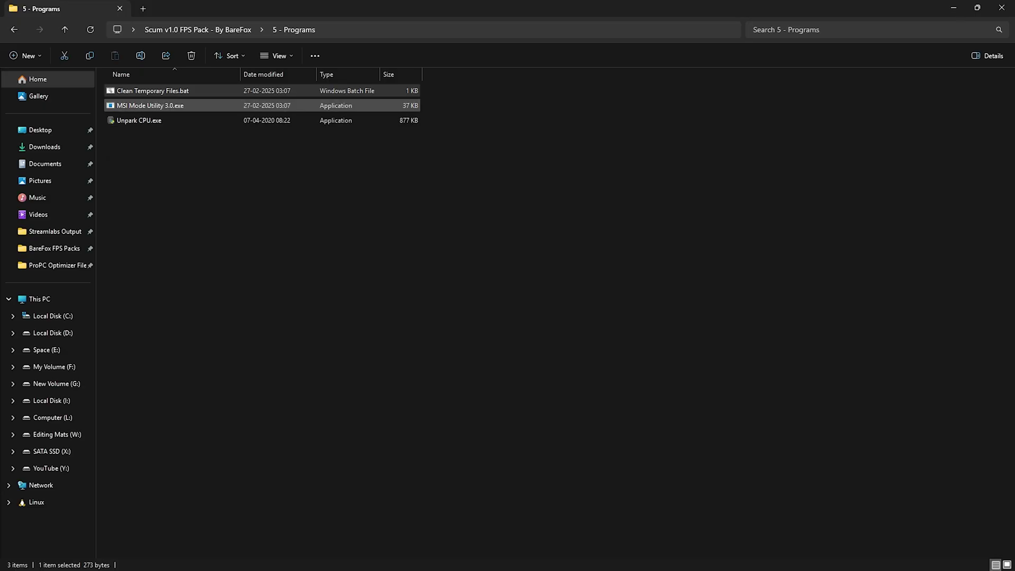
Run MSI Mode Utility 3.0.exe as administrator, enable MSI and change the interrupt priority for the NVIDIA GeForce RTX 2070 SUPER, and apply
left_click(150, 105)
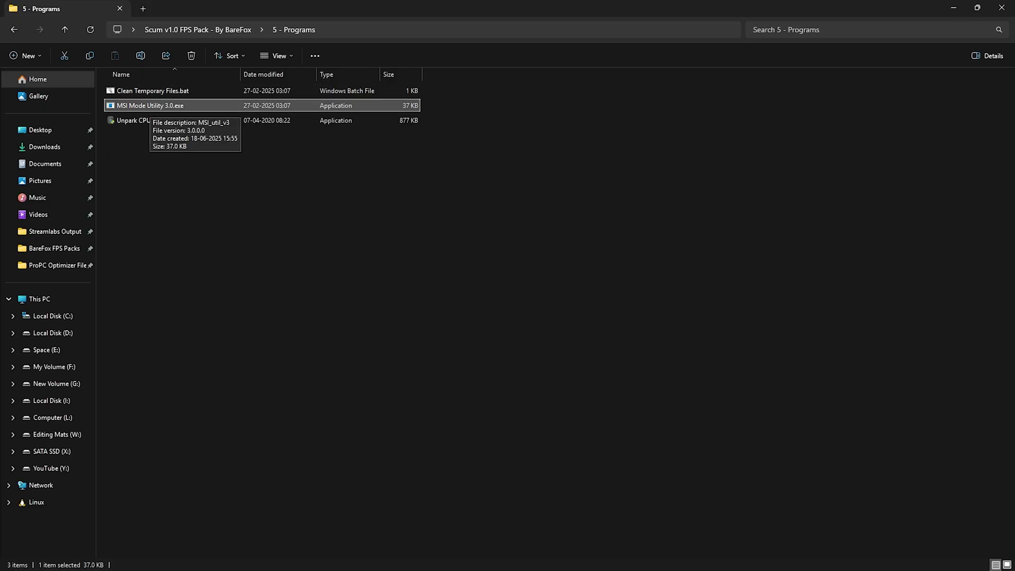
right_click(178, 105)
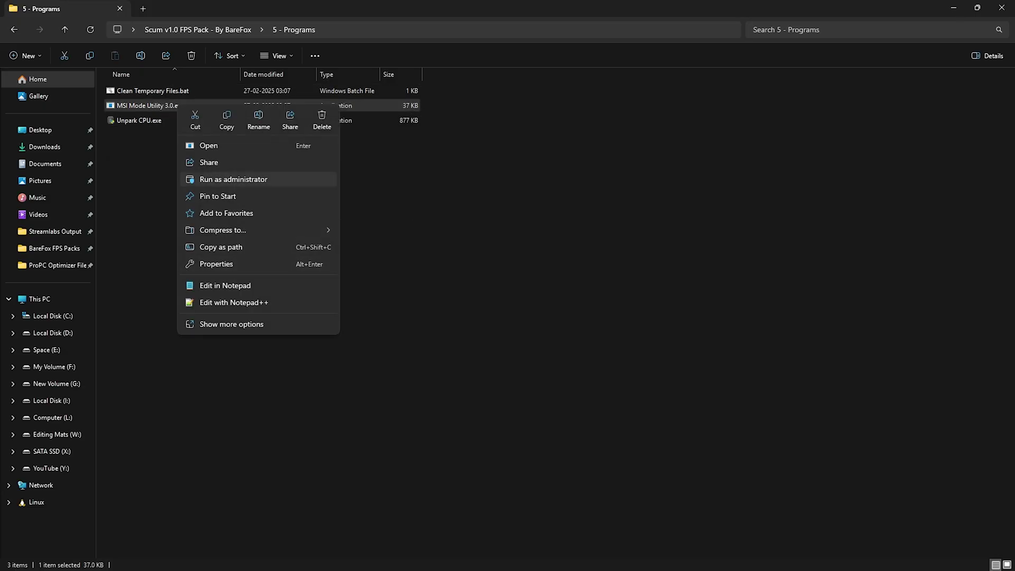
left_click(233, 179)
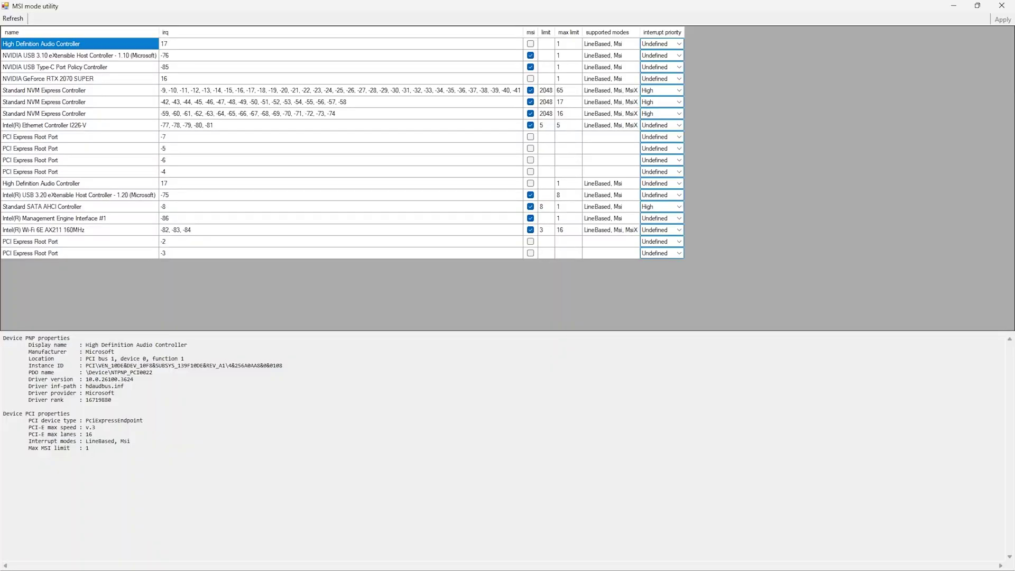
left_click(79, 78)
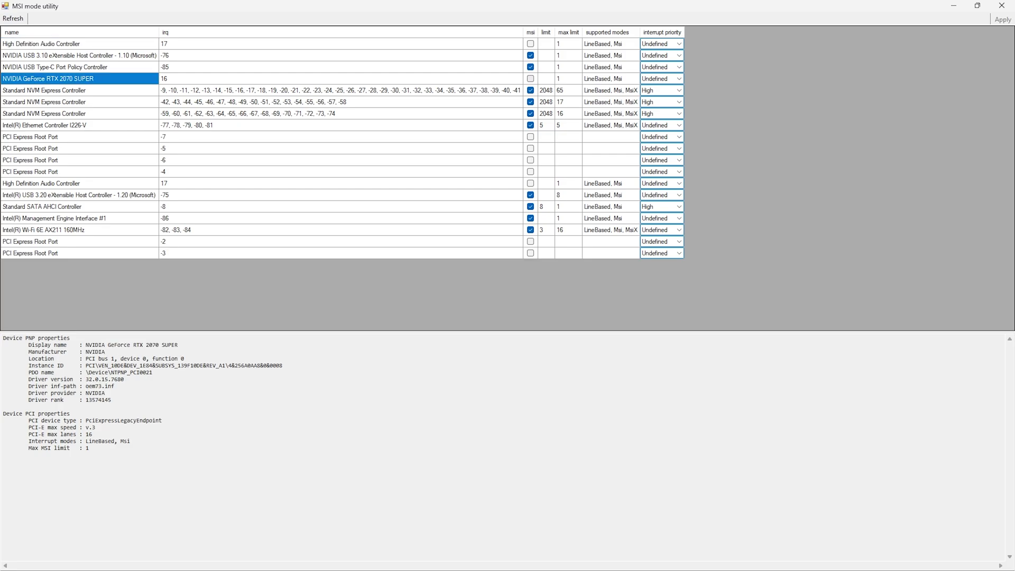
left_click(530, 78)
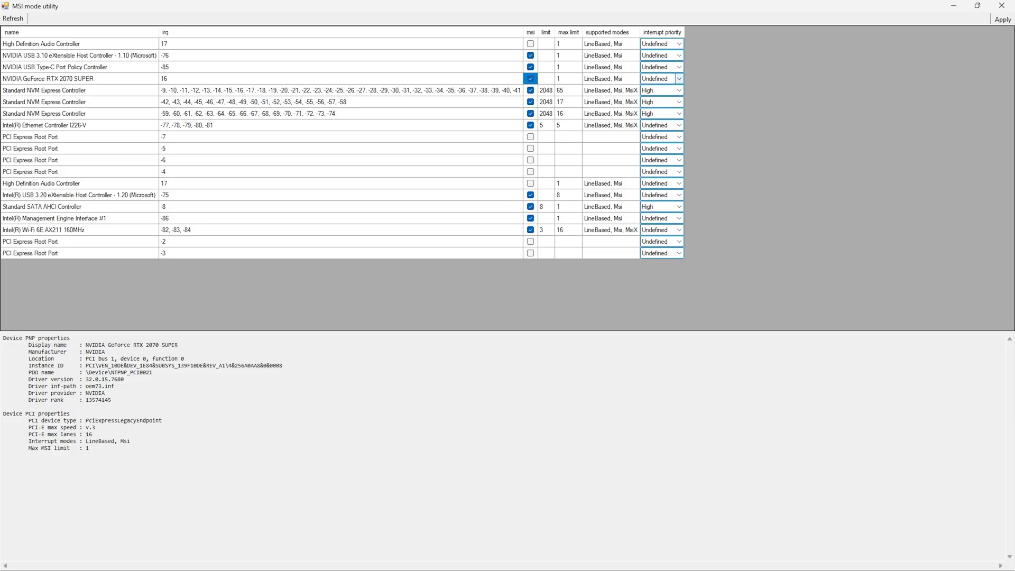
left_click(679, 78)
left_click(659, 110)
left_click(1001, 19)
left_click(1000, 6)
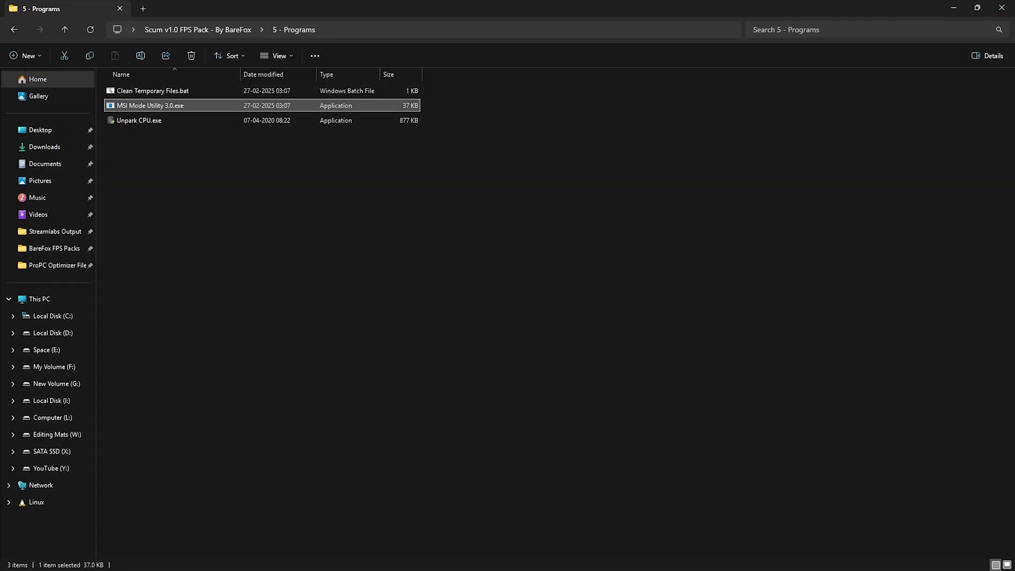
Run Unpark CPU.exe as administrator and apply a 100% core parking index with the Ultimate Performance power plan
key("Escape")
left_click(139, 120)
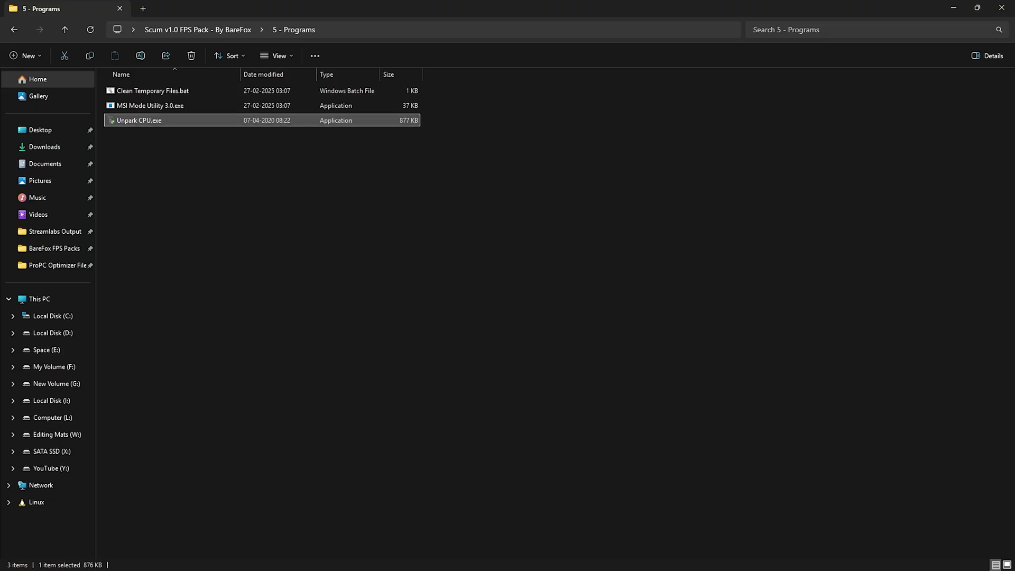
right_click(174, 123)
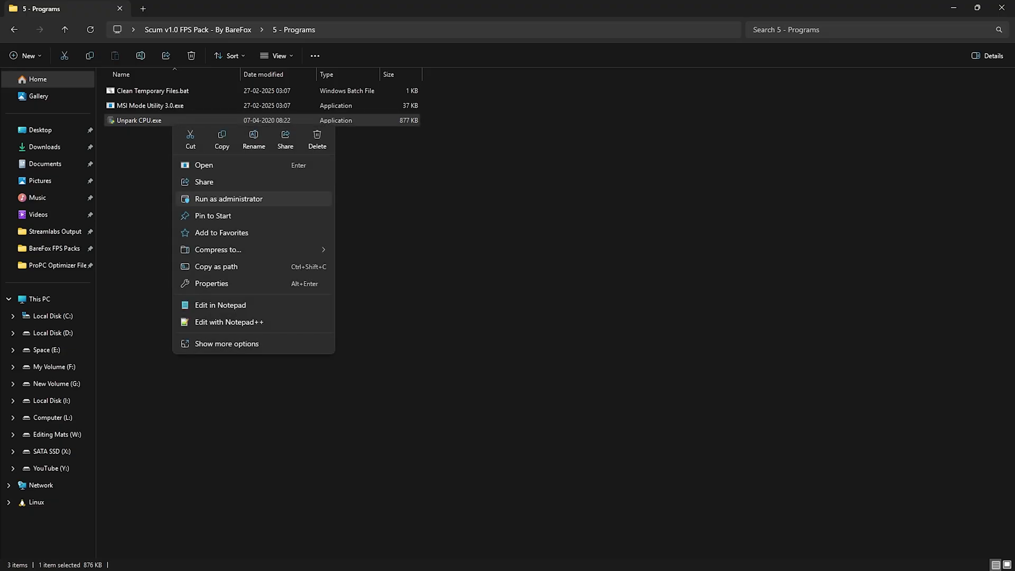
left_click(228, 199)
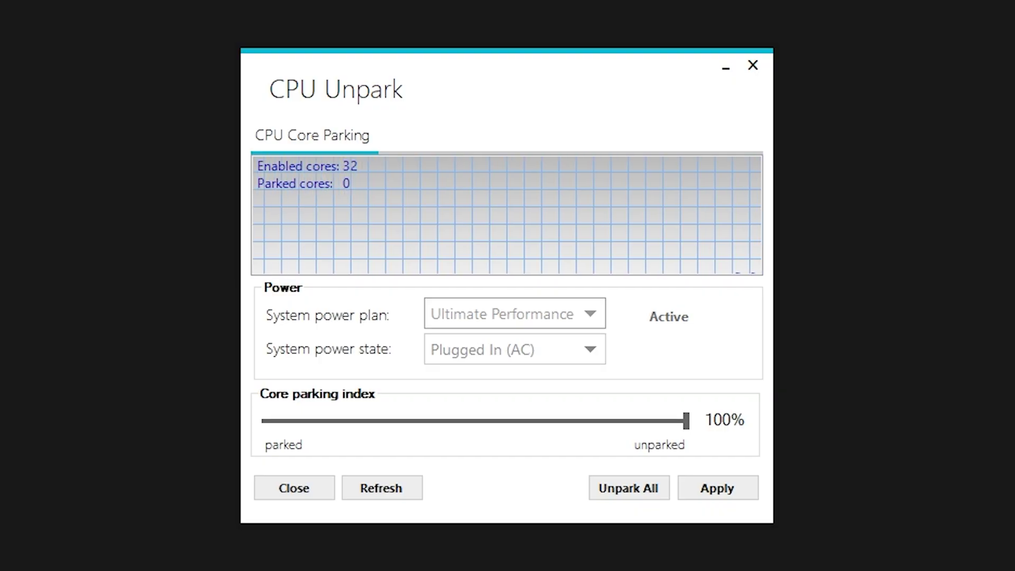
mouse_move(686, 420)
left_mouse_down()
mouse_move(364, 420)
mouse_move(685, 420)
left_mouse_up()
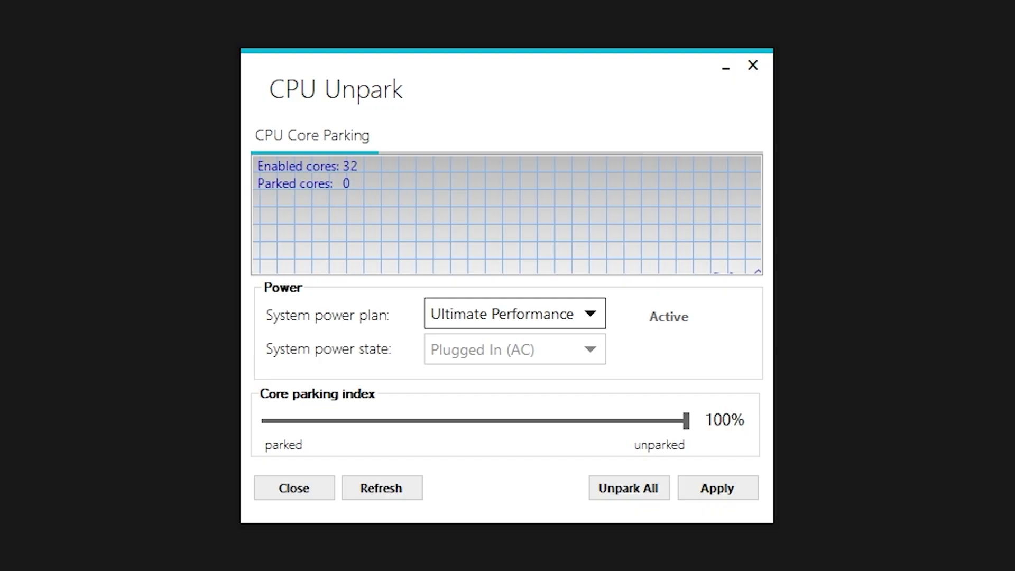
left_click(514, 313)
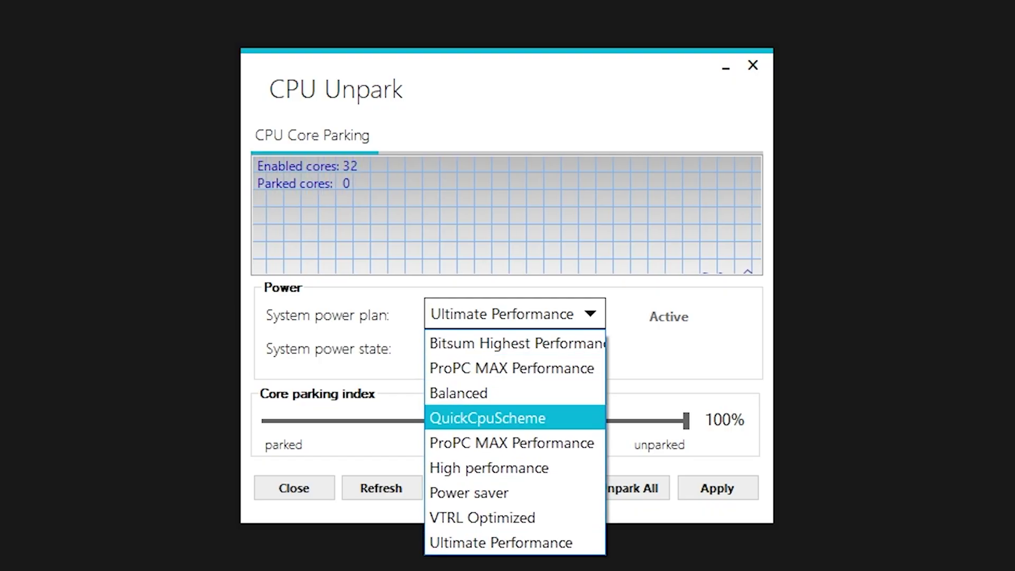
left_click(514, 542)
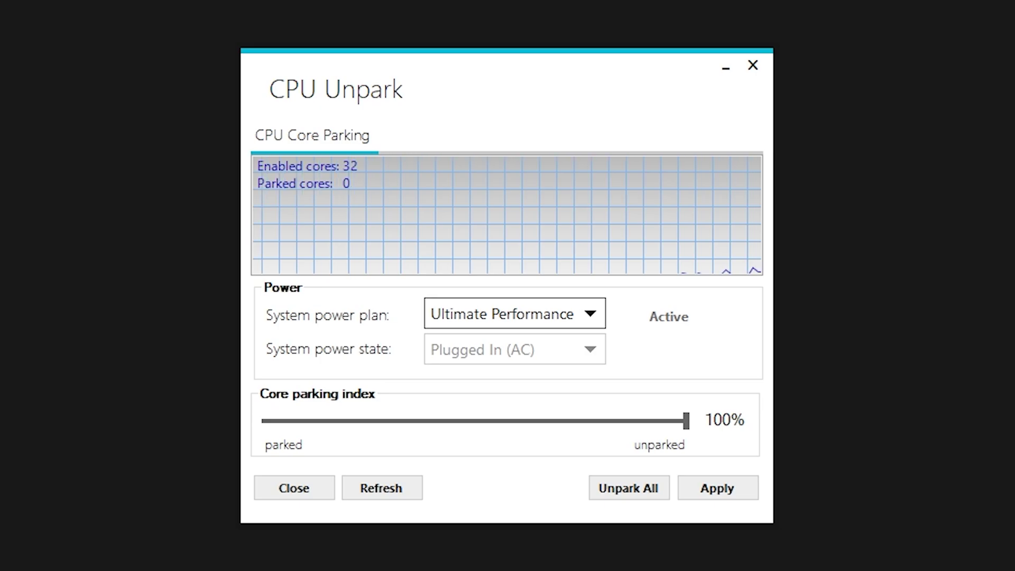
left_click(717, 488)
left_click(650, 346)
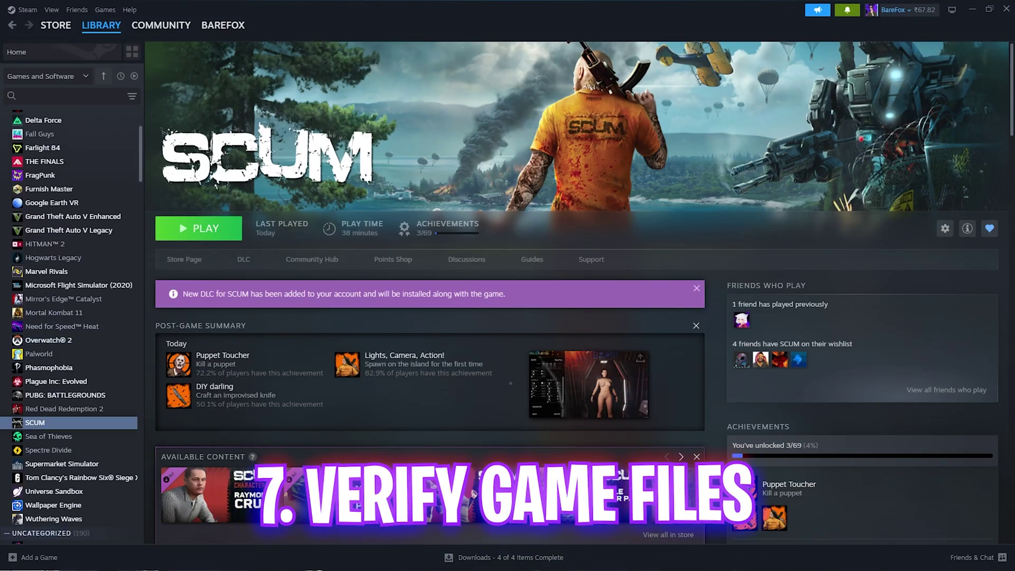
Switch to Steam and open the Installed Files section of SCUM's properties
right_click(73, 424)
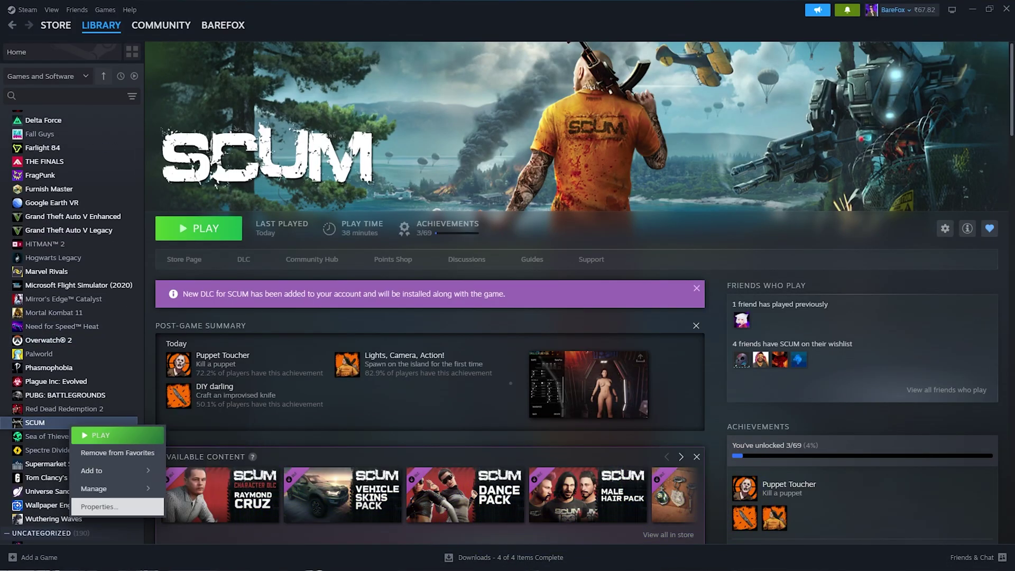
left_click(100, 506)
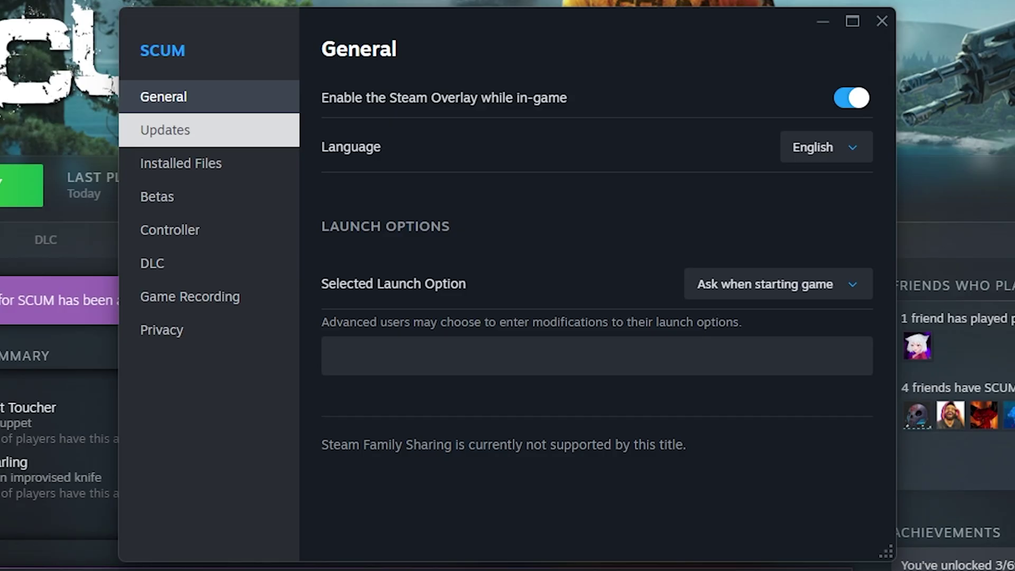
left_click(180, 164)
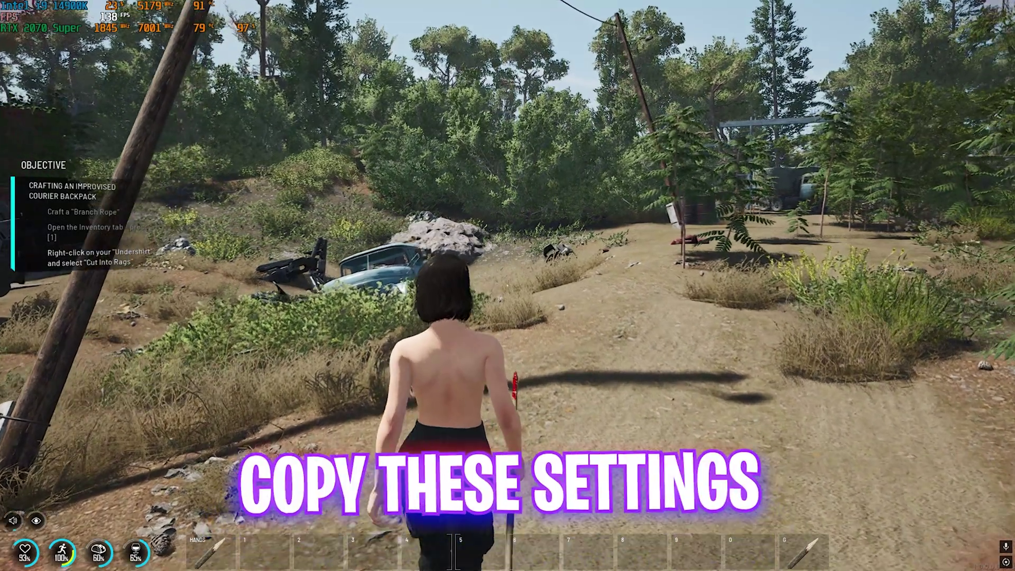
In SCUM, open the graphics options and set DLSS Super Resolution to Balanced
key("Escape")
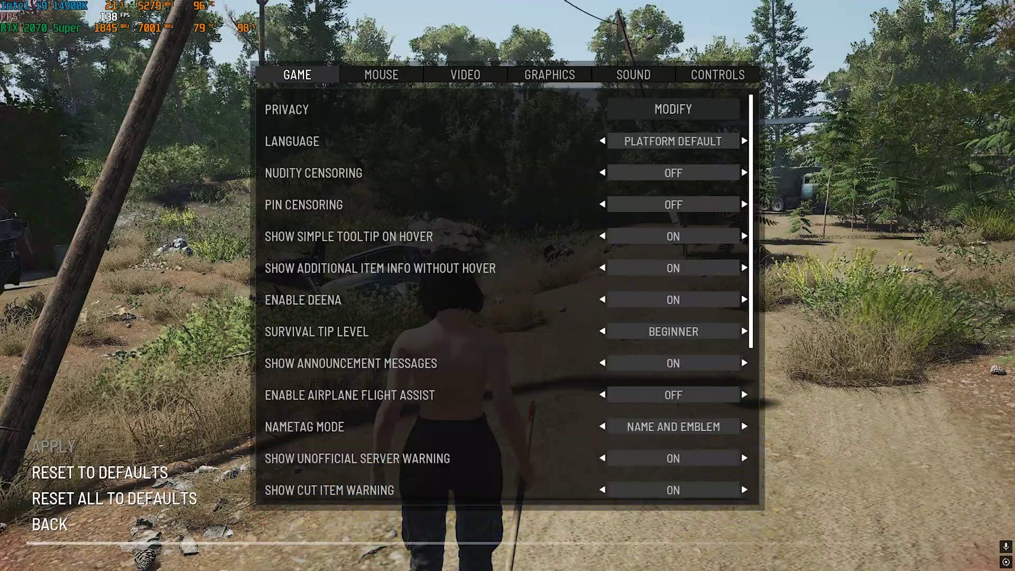
left_click(438, 227)
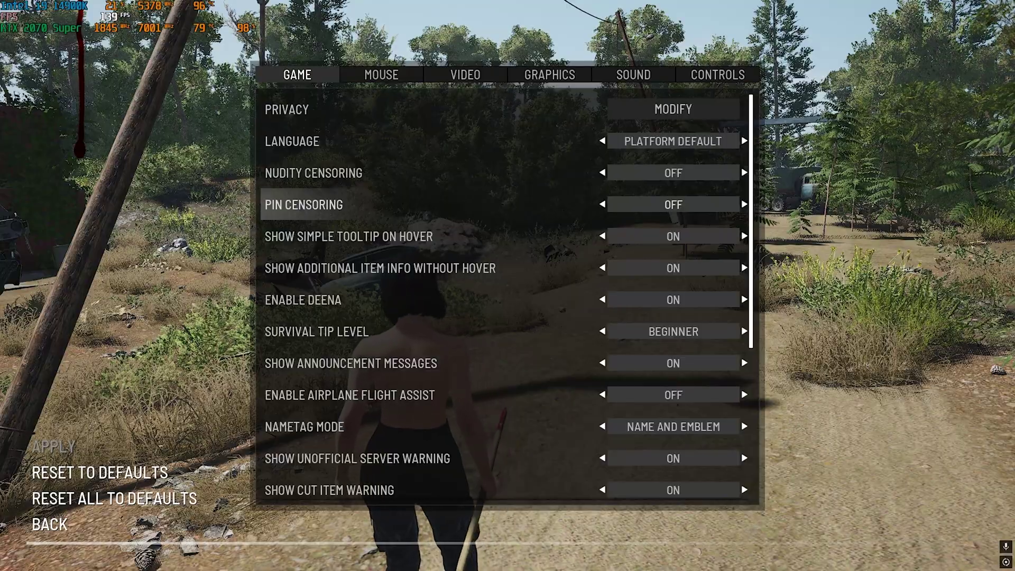
left_click(549, 74)
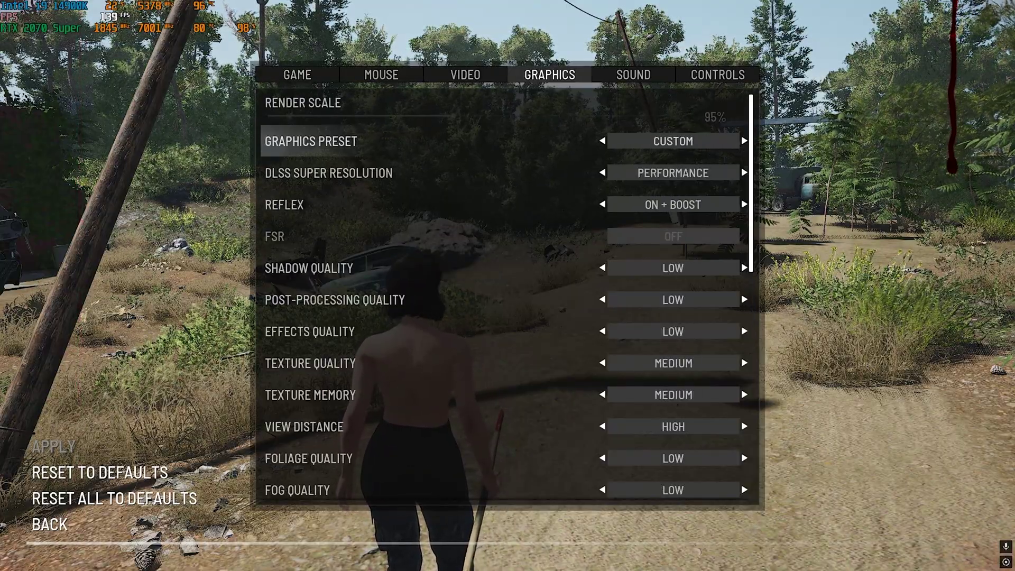
key("Left")
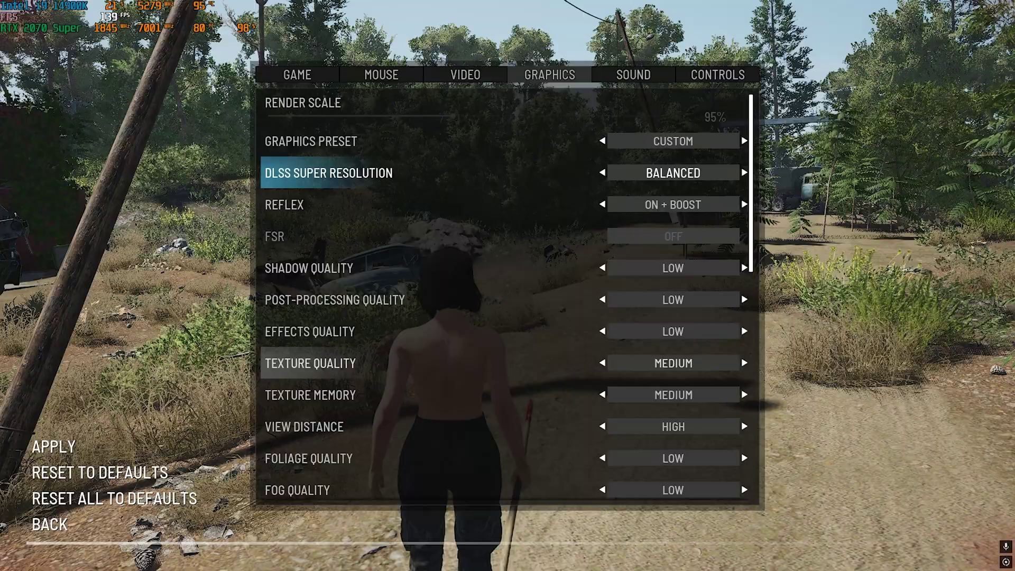
Set both Shadow Precision and Shadow Resolution to Low in the graphics options
scroll(310, 395, "down", 1)
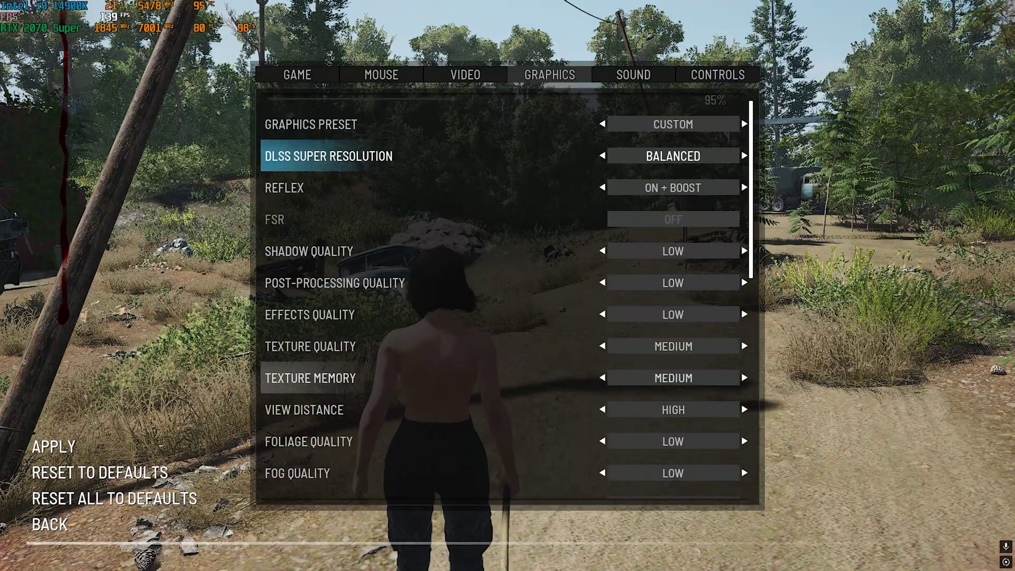
scroll(311, 404, "down", 1)
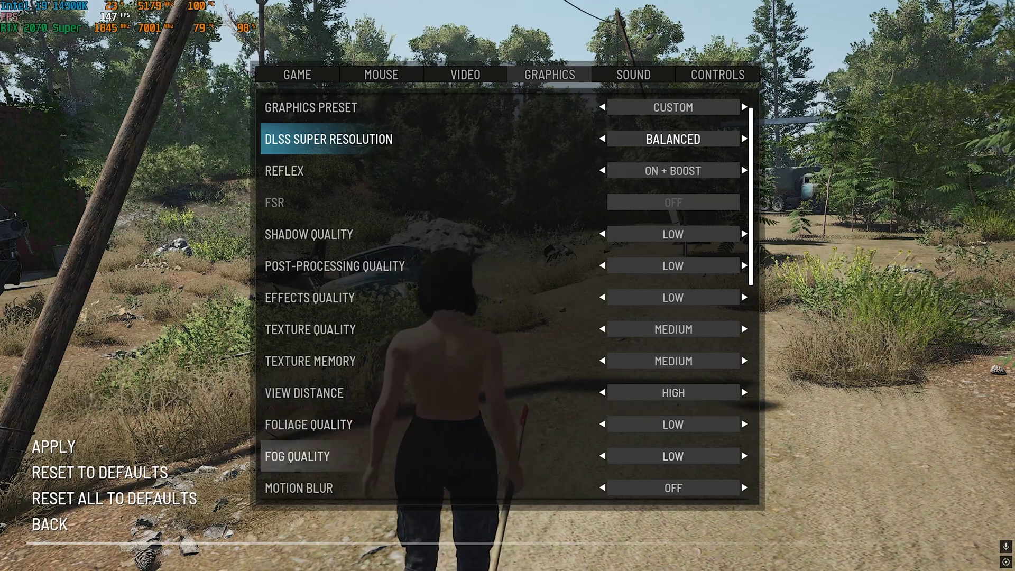
scroll(317, 449, "down", 4)
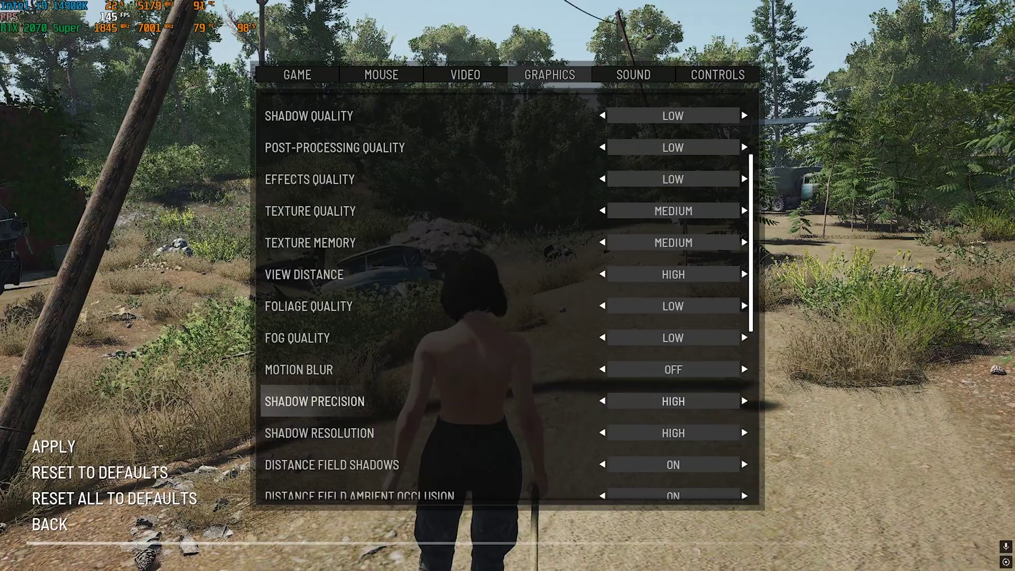
left_click(311, 401)
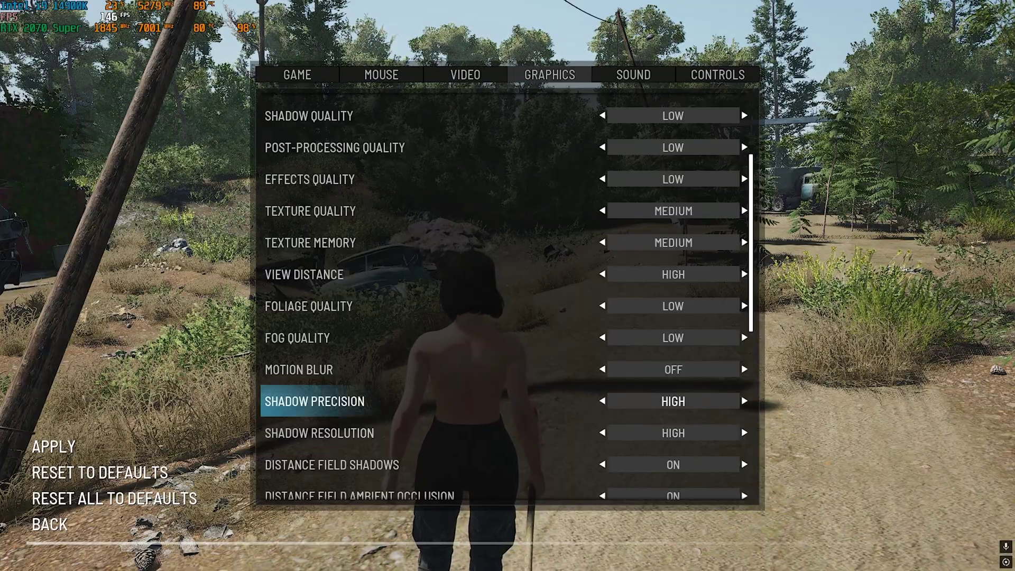
key("Right")
key("Right")
key("Down")
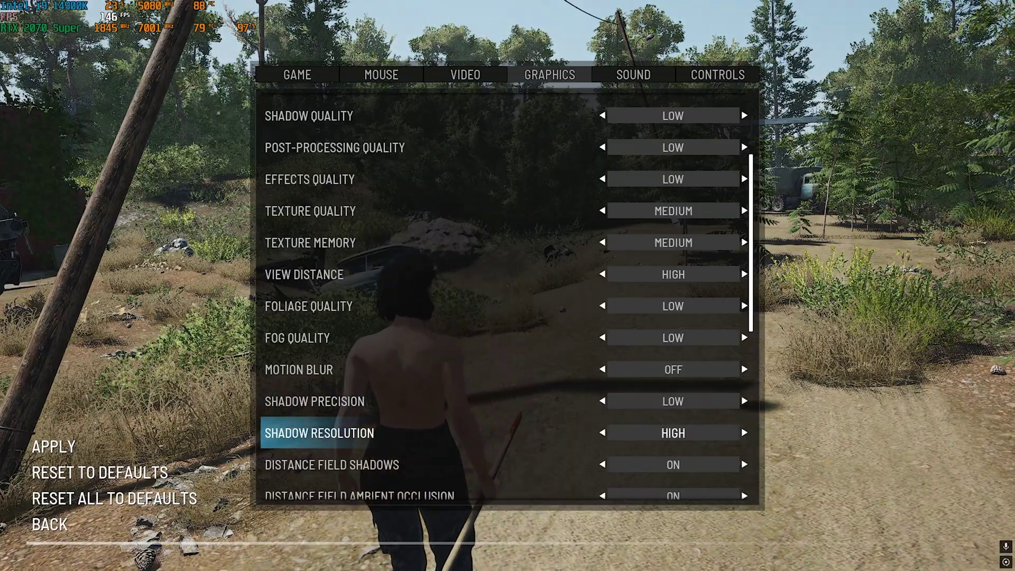
key("Right")
scroll(615, 186, "down", 1)
Turn off Distance Field Shadows and Distance Field Ambient Occlusion
key("Down")
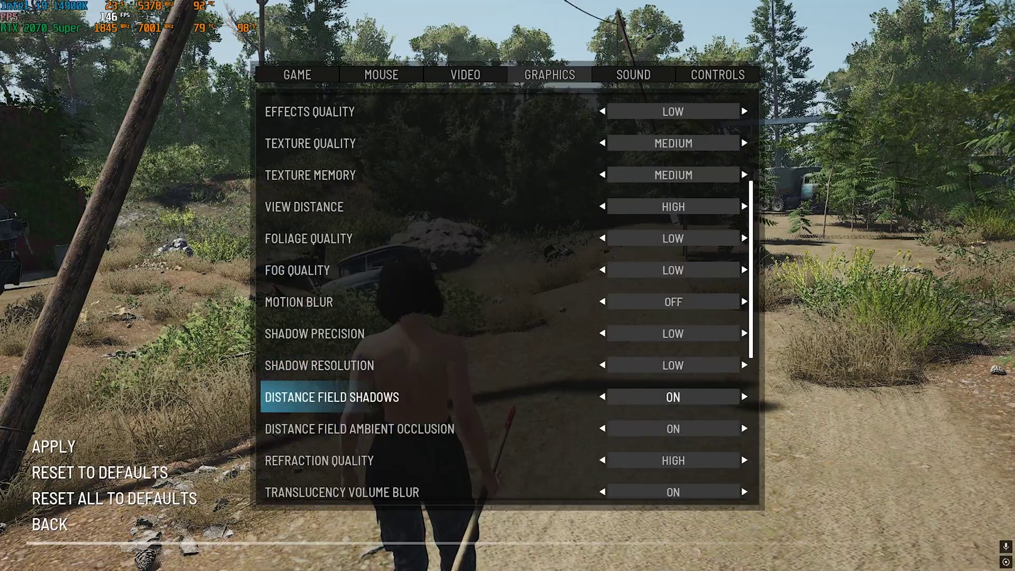
key("Right")
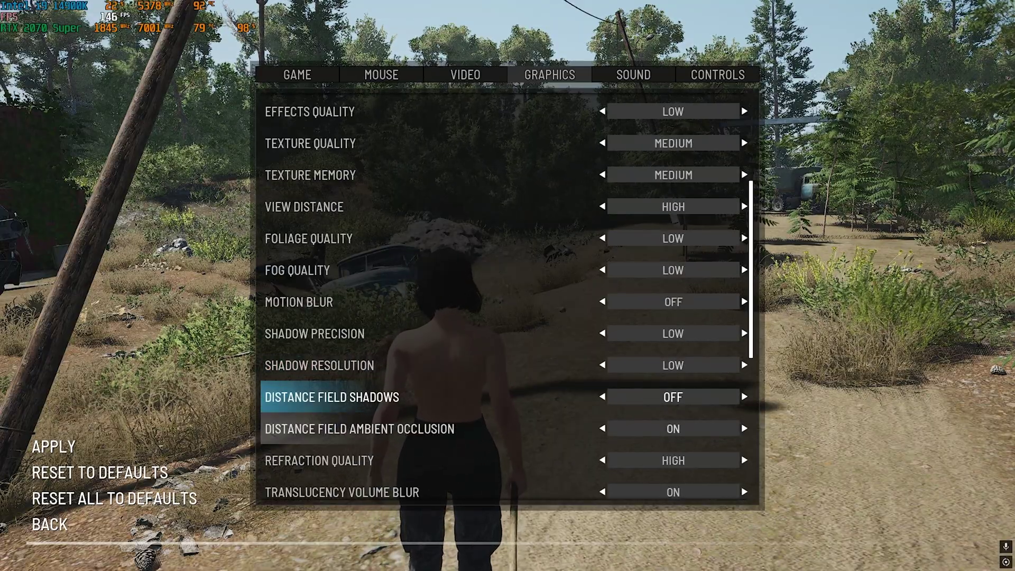
key("Down")
key("Right")
Set Refraction Quality to Low and turn Translucency Volume Blur off
scroll(615, 186, "down", 1)
key("Down")
key("Right")
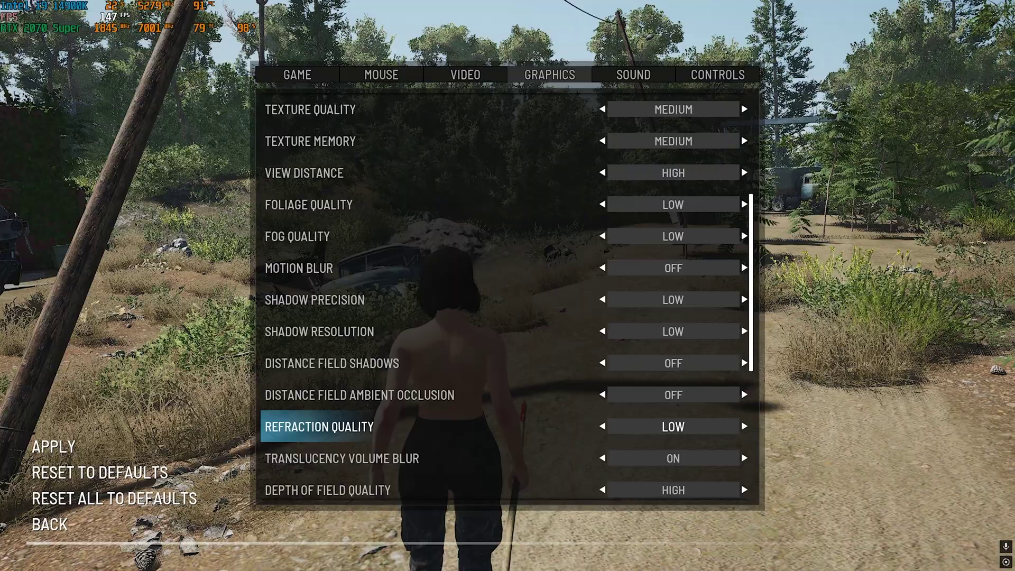
key("Right")
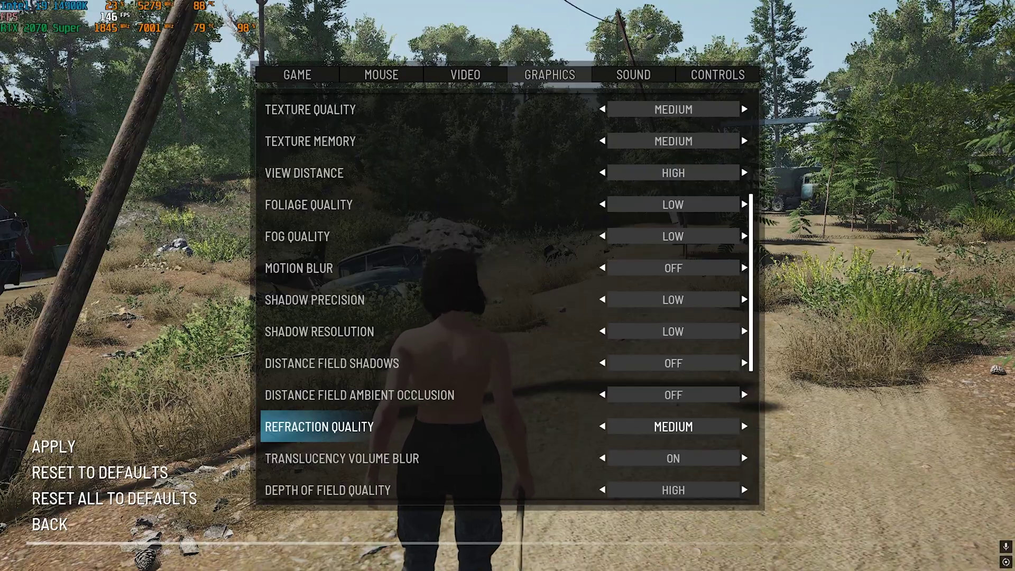
key("Left")
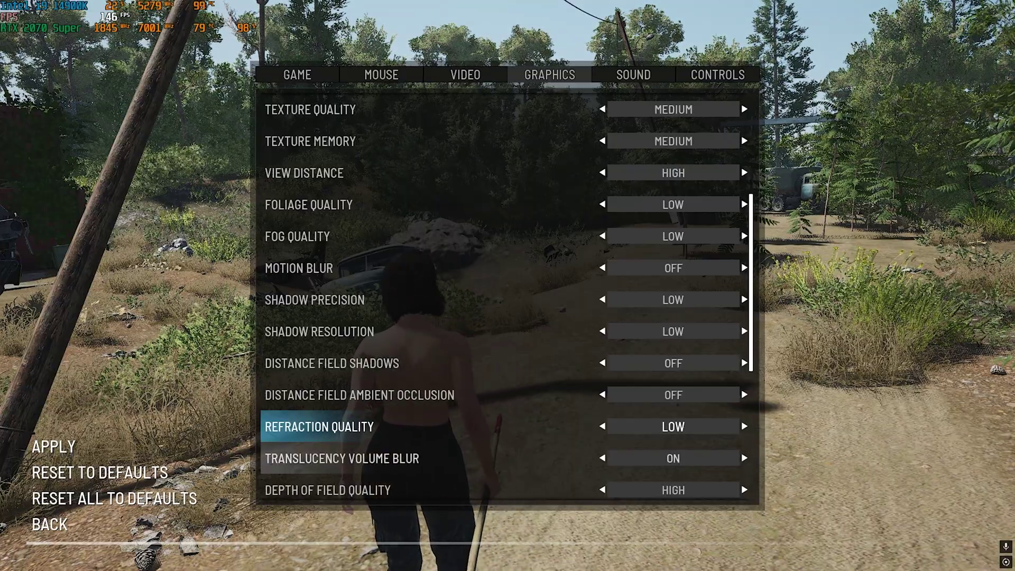
key("Down")
key("Left")
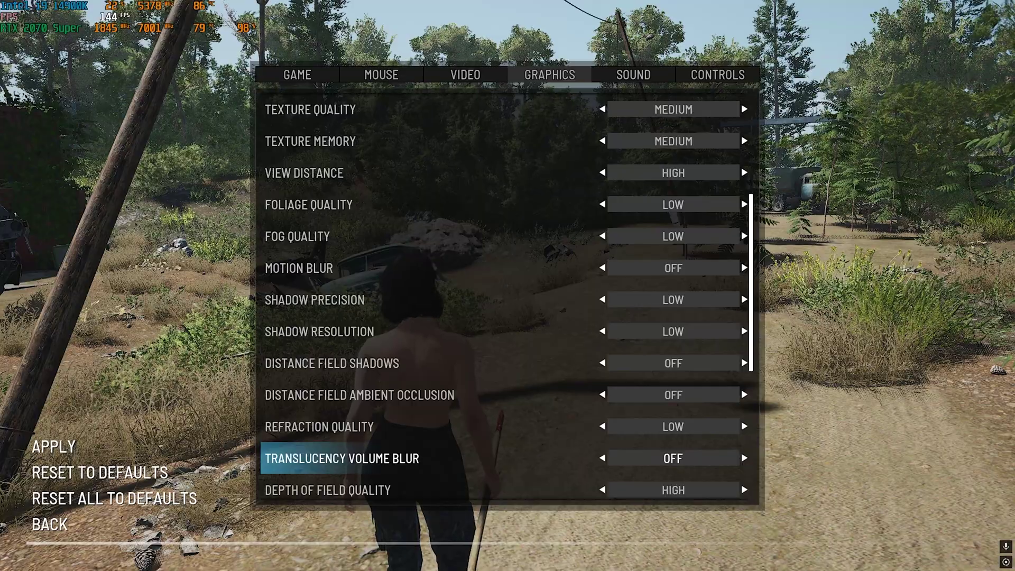
Turn Depth of Field Quality off and set Lens Flare Quality to Low
key("Down")
key("Right")
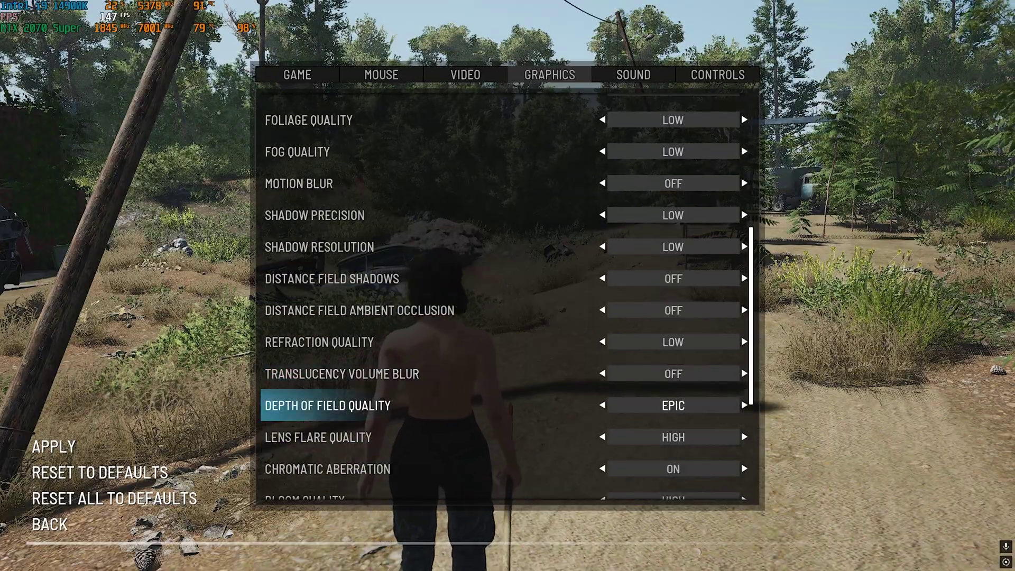
key("Right")
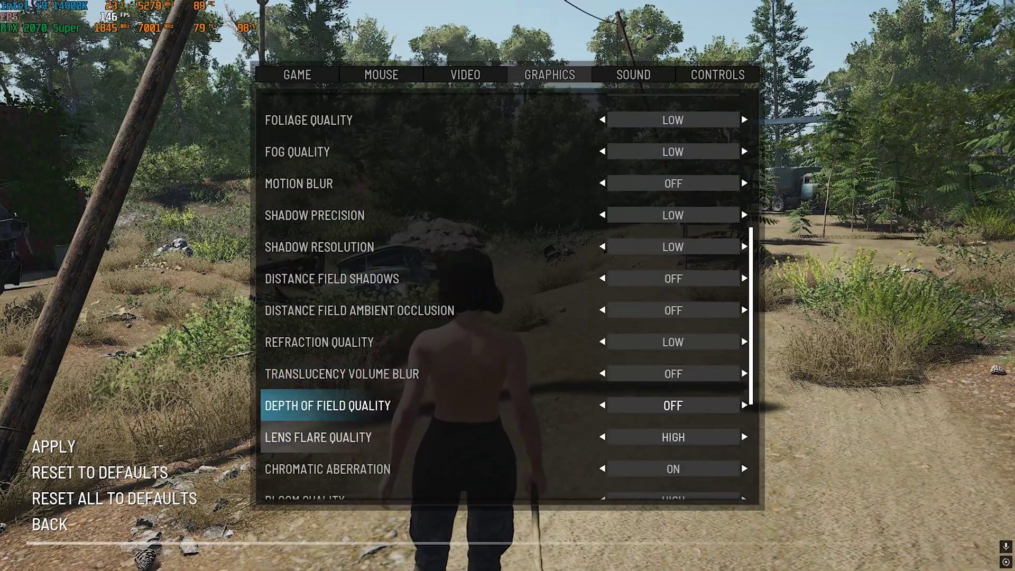
key("Down")
key("Right")
key("Right")
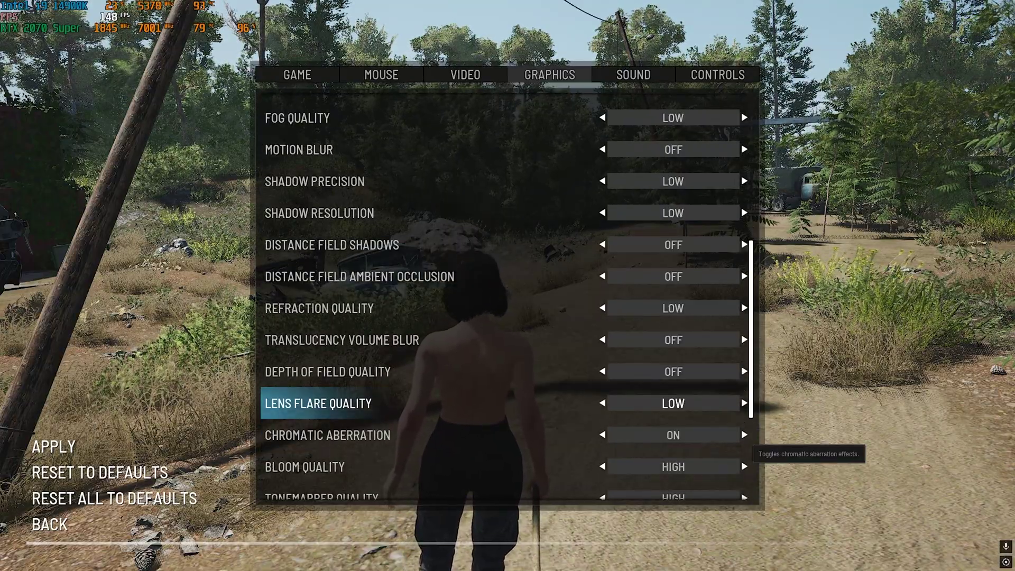
Set Bloom Quality to Low and Tonemapper Quality to Medium
key("Down")
key("Right")
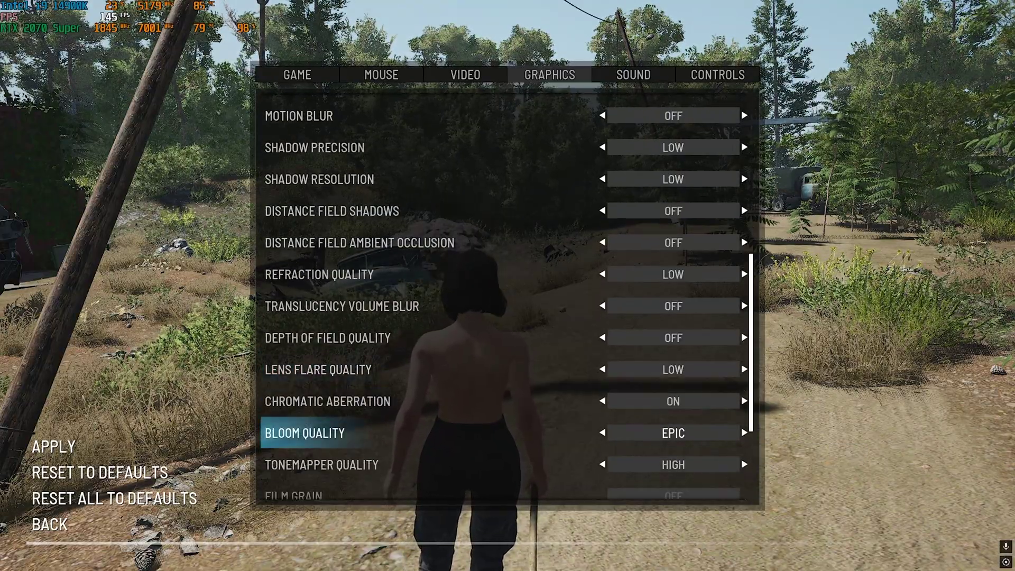
key("Right")
key("Down")
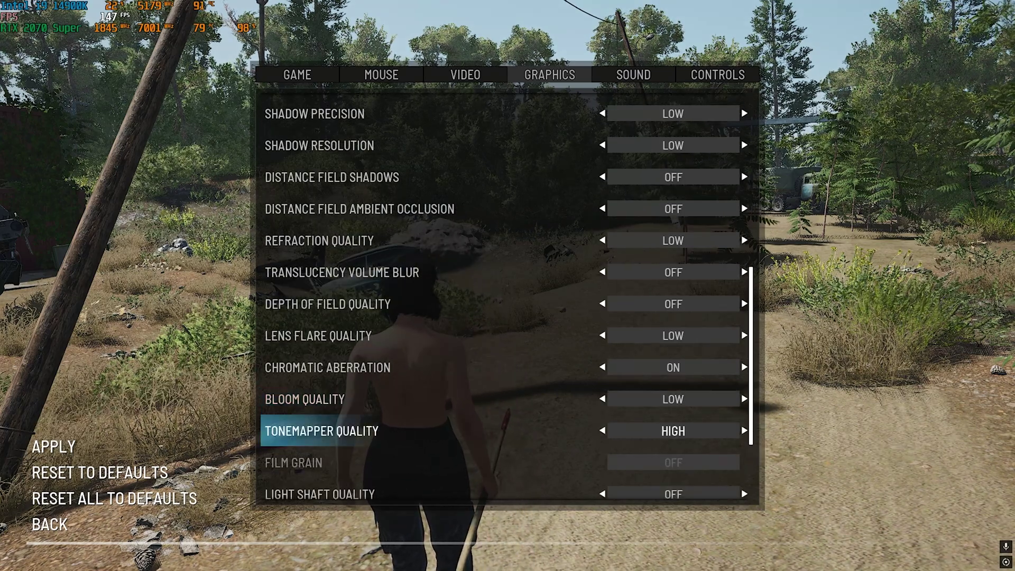
key("Right")
scroll(507, 296, "down", 1)
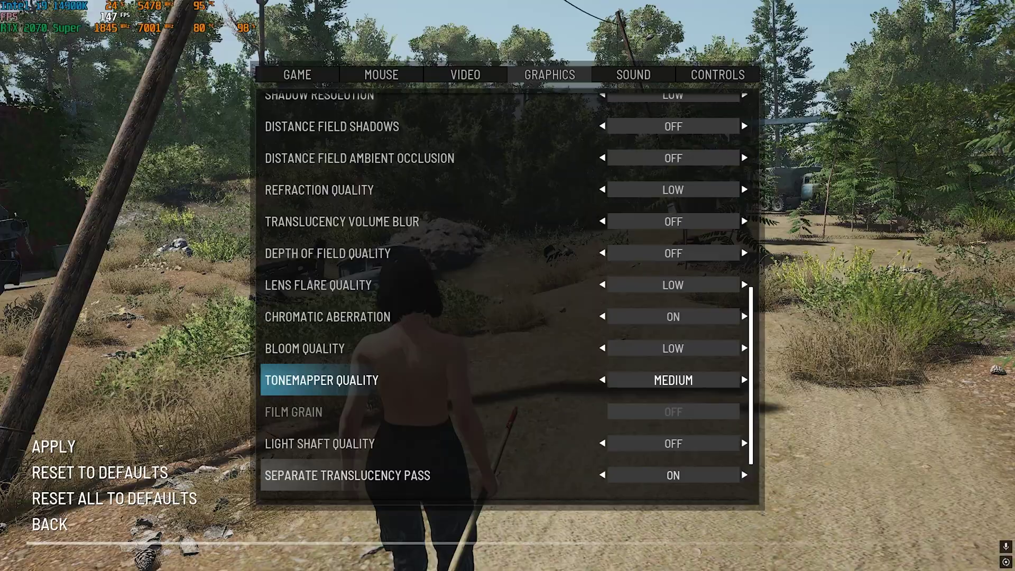
Apply the changed graphics settings, leave the options and resume the game
scroll(317, 431, "down", 3)
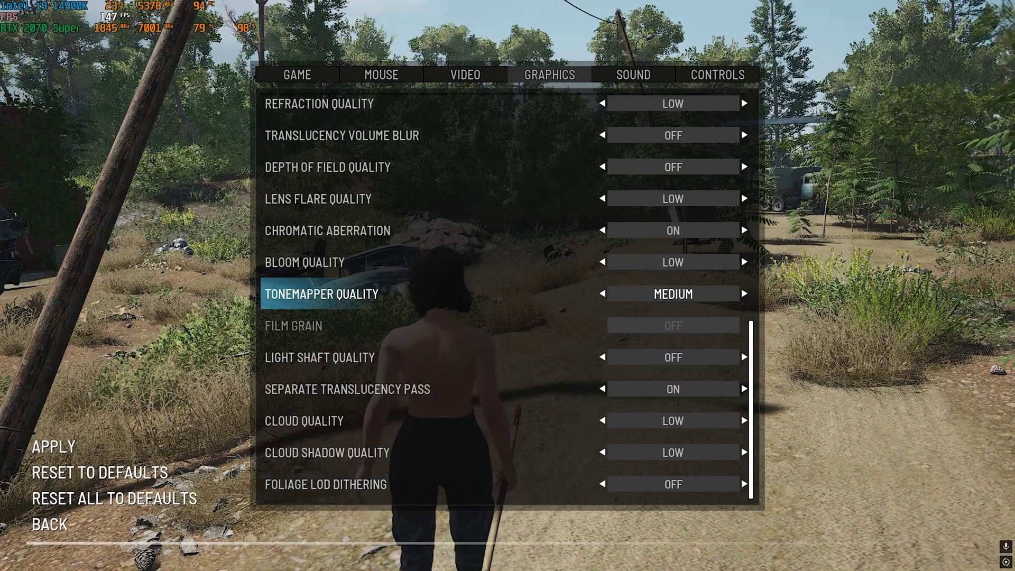
left_click(54, 446)
key("Escape")
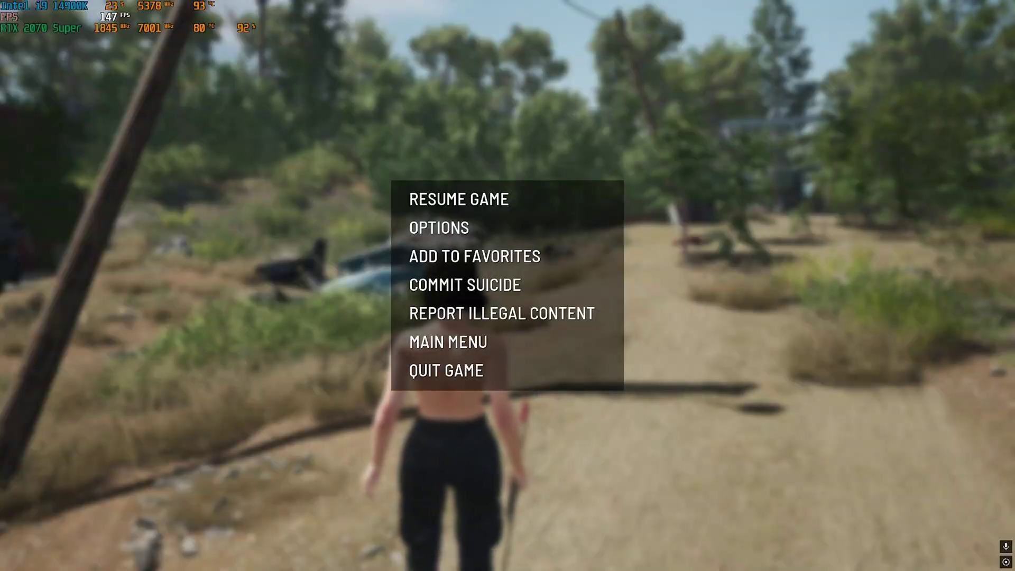
key("Escape")
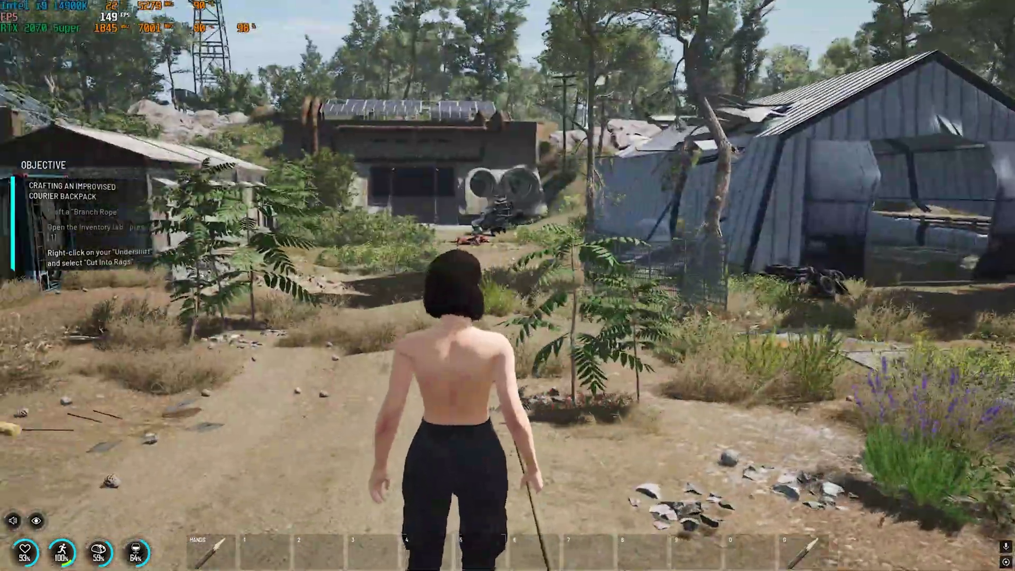